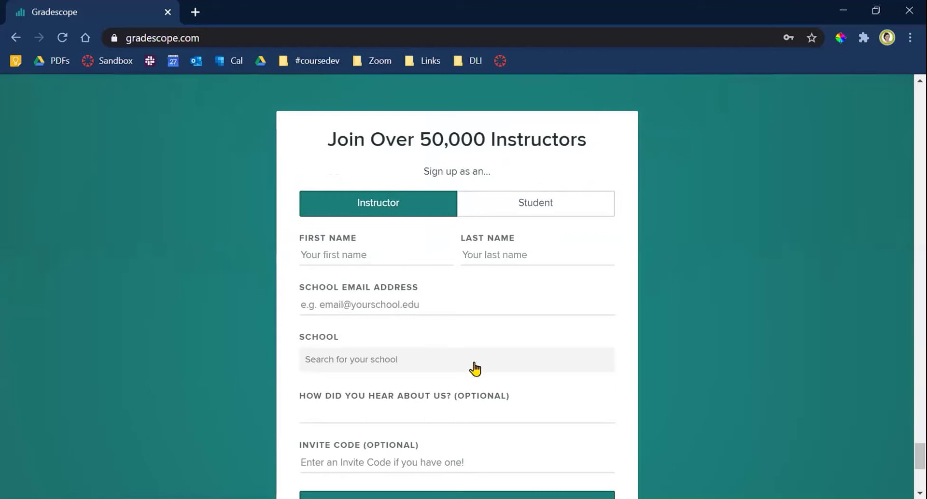
# - Search for "uc irvine" in the school field of the instructor sign-up form
pyautogui.click(423, 359)
pyautogui.write('uc irvine')
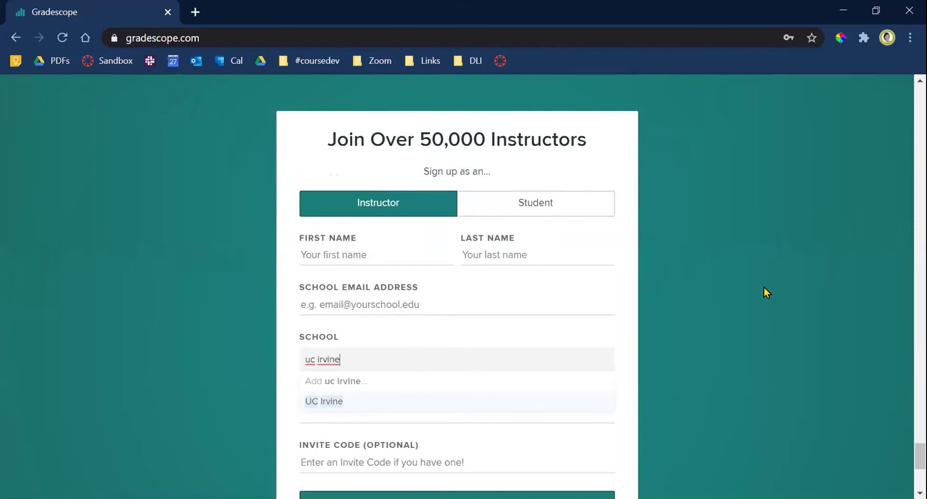
pyautogui.press('Escape')
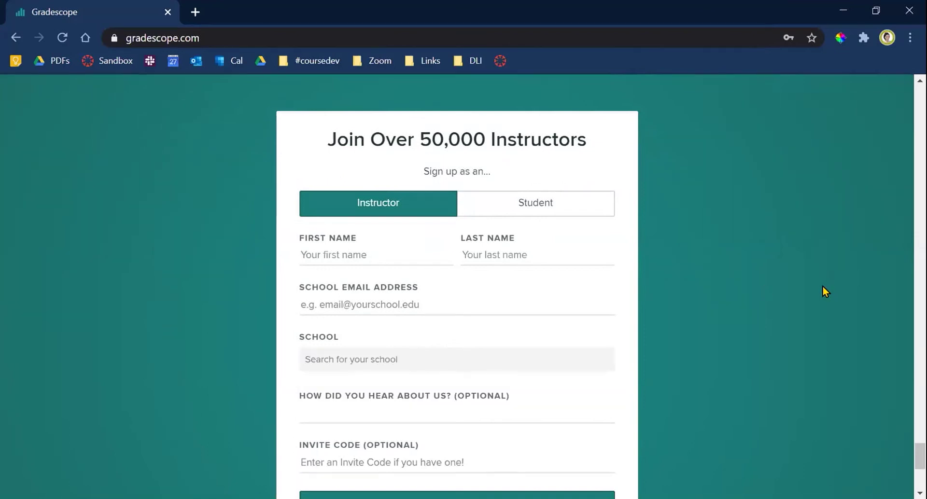
# - Log in to Gradescope and open the assignments list of the Chemistry107 course
pyautogui.scroll(20, 822, 291)
pyautogui.scroll(15, 823, 287)
pyautogui.scroll(10, 823, 286)
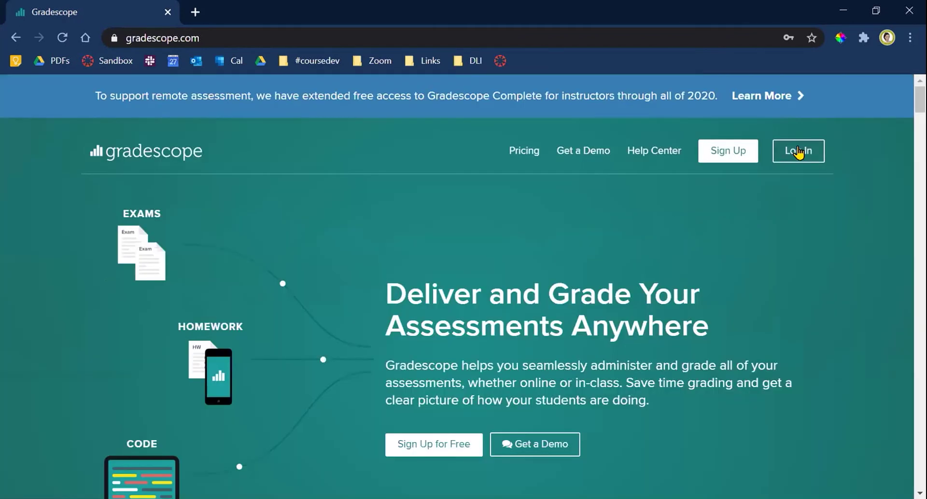
pyautogui.click(799, 152)
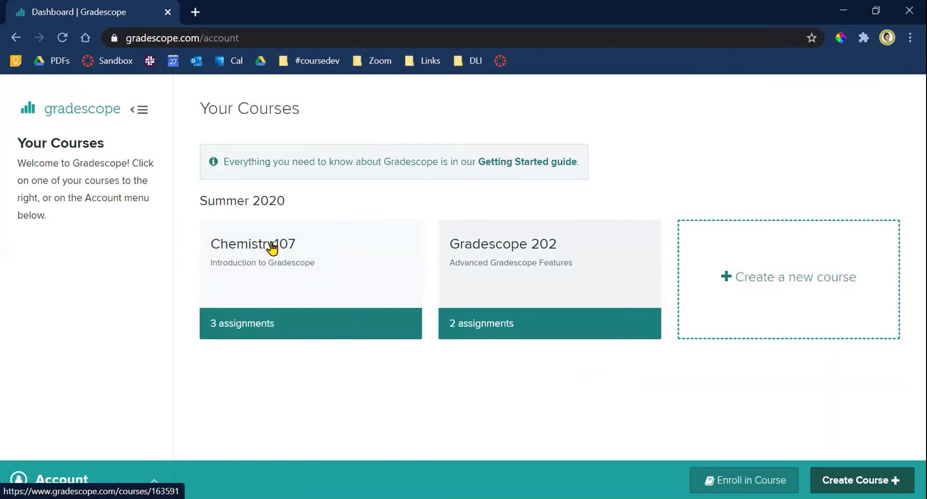
pyautogui.click(271, 251)
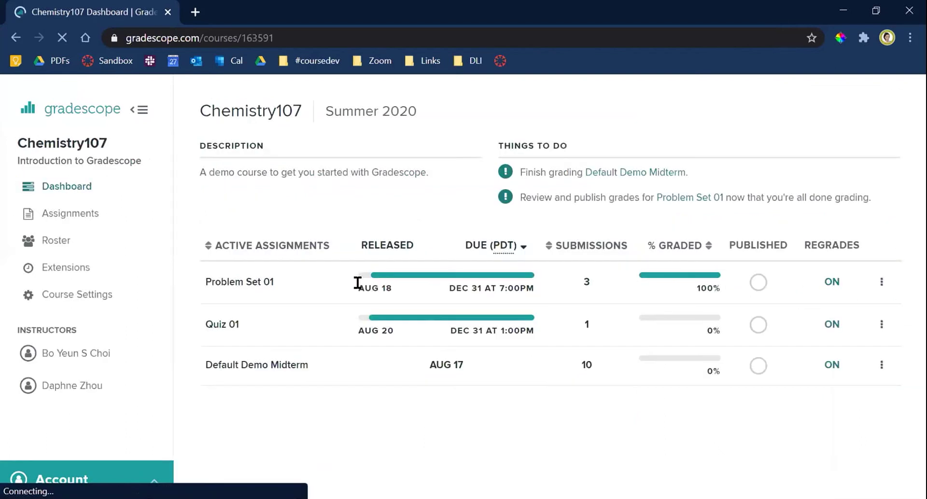
pyautogui.click(42, 213)
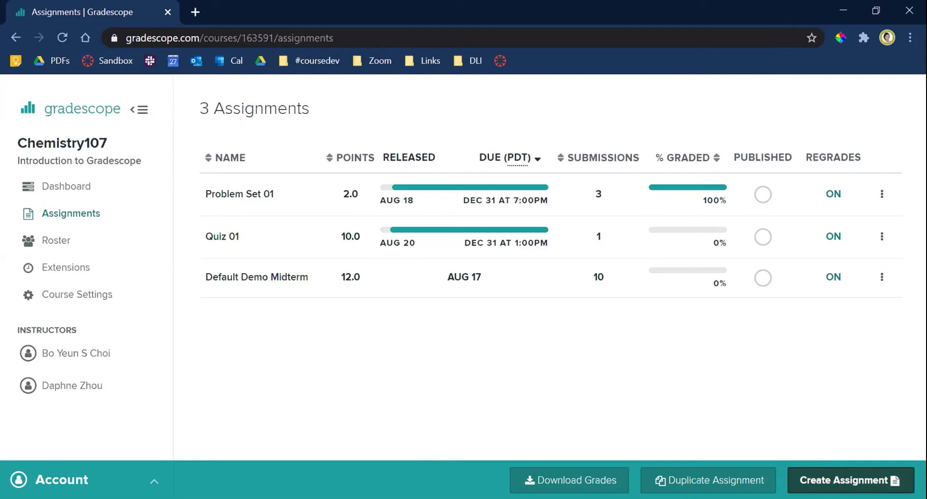
# - Start a new Homework / Problem Set assignment named "Quiz 02" and choose its template PDF
pyautogui.click(830, 459)
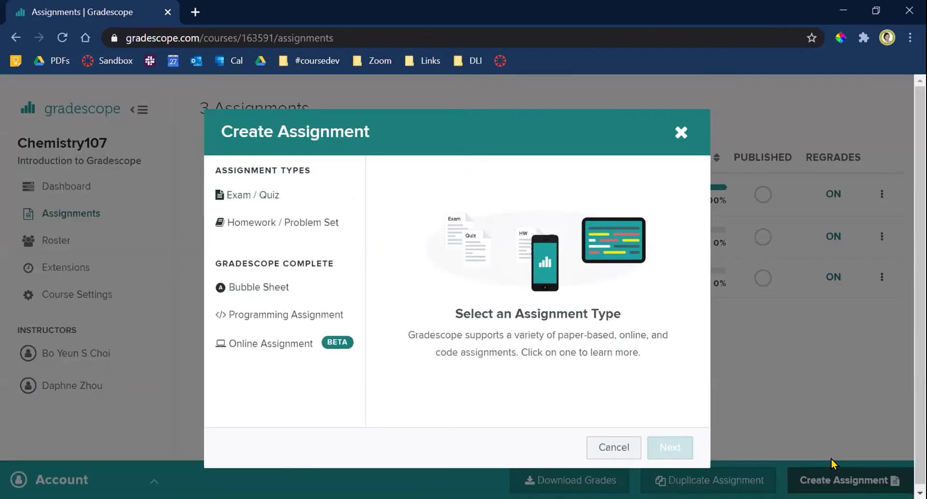
pyautogui.click(313, 227)
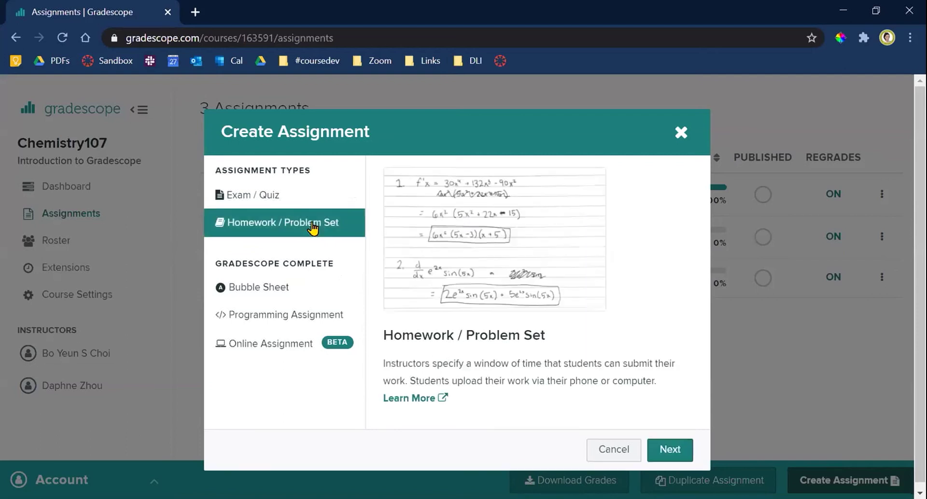
pyautogui.click(671, 450)
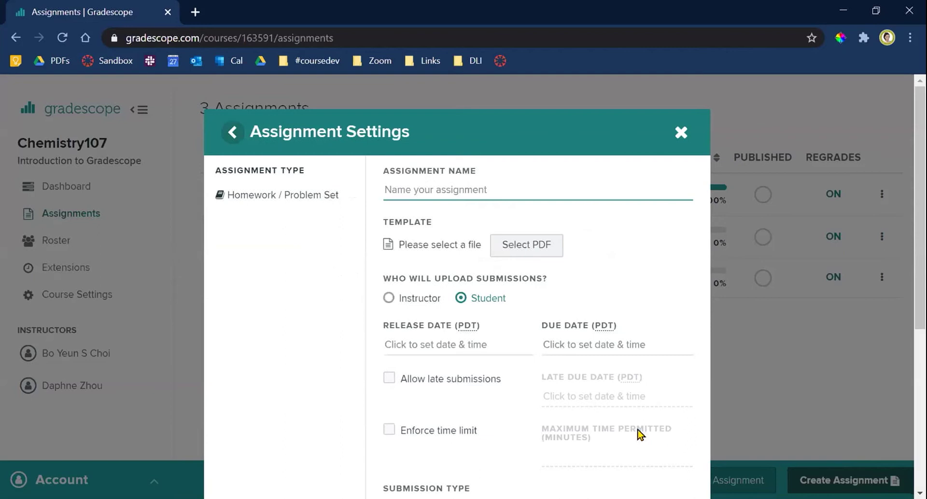
pyautogui.write('Quiz 02')
pyautogui.click(495, 244)
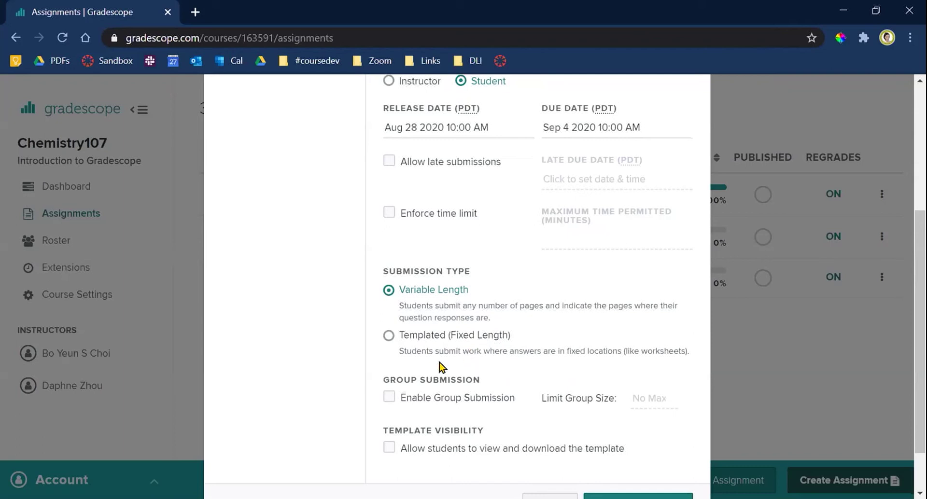
# - Set the submission type to Templated (Fixed Length), allow students to view and download the template, and create the assignment
pyautogui.click(433, 337)
pyautogui.scroll(-2, 328, 316)
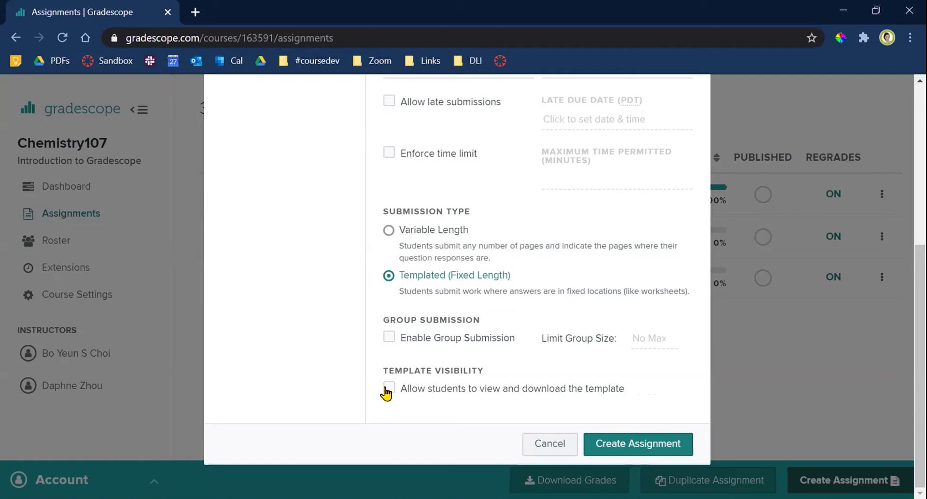
pyautogui.click(636, 388)
pyautogui.click(653, 445)
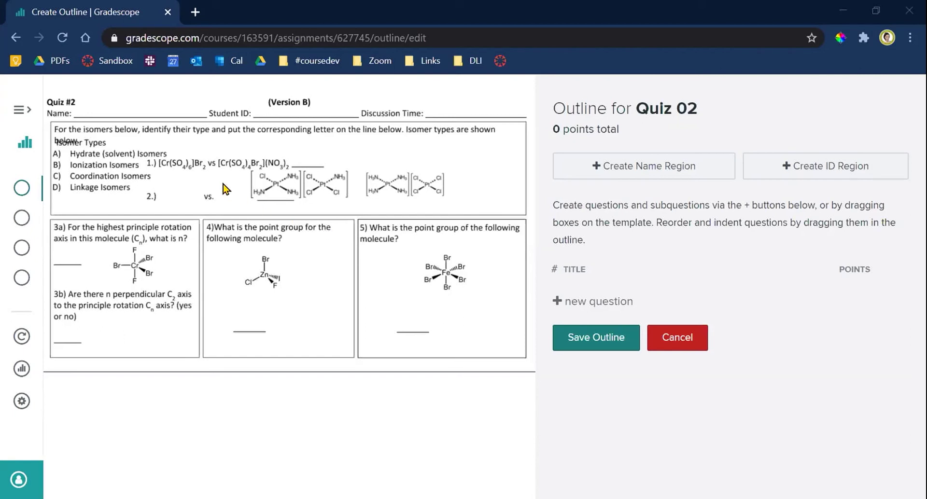
# - Create the name region over the template's Name line and a narrowed ID region over its Student ID line
pyautogui.click(624, 170)
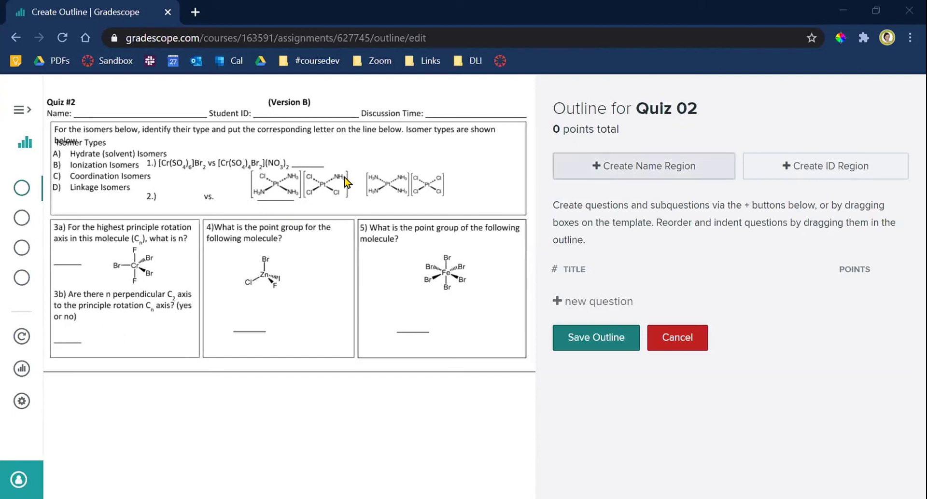
pyautogui.moveTo(207, 117); pyautogui.dragTo(198, 105)
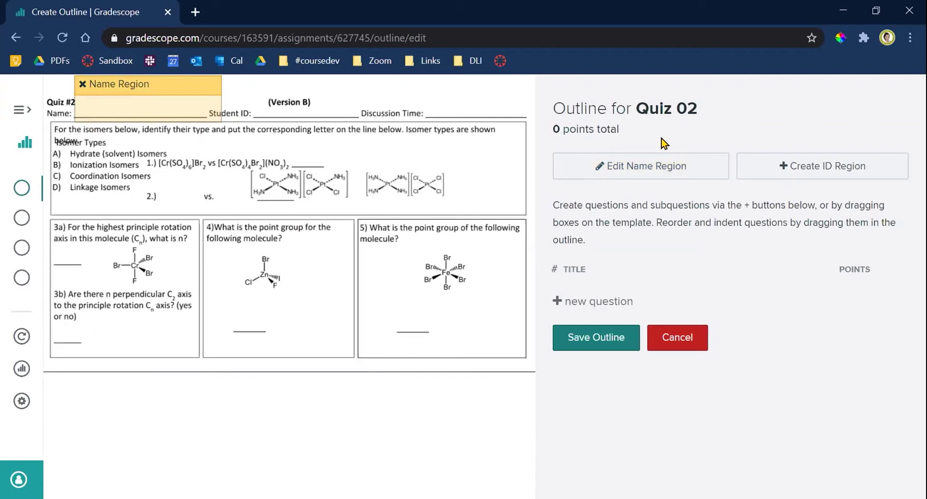
pyautogui.click(811, 169)
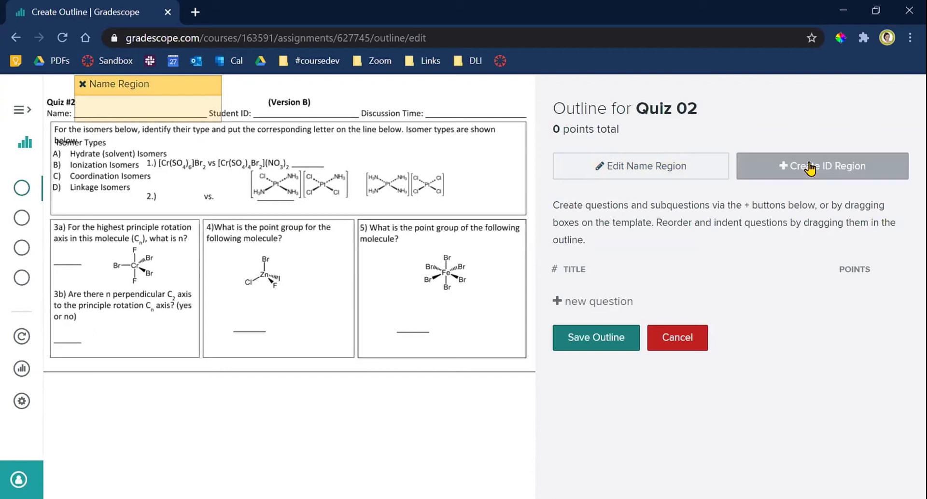
pyautogui.click(333, 103)
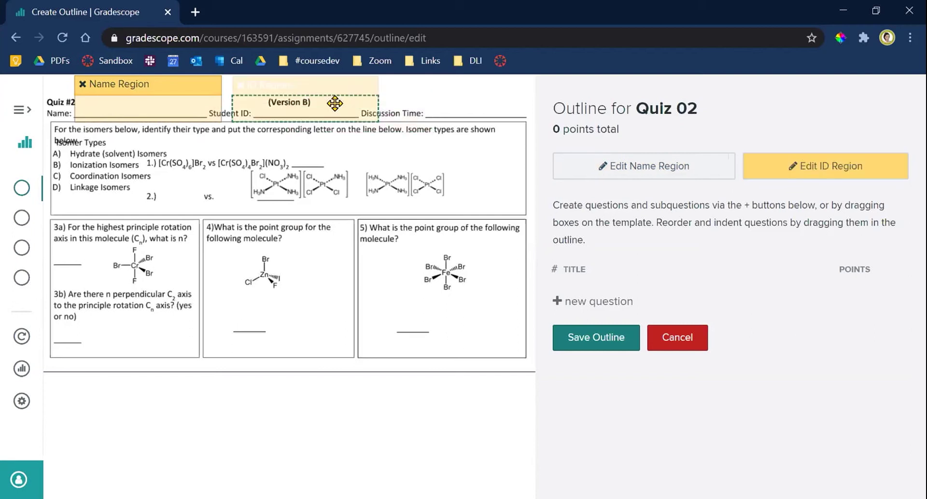
pyautogui.moveTo(329, 105); pyautogui.dragTo(329, 97)
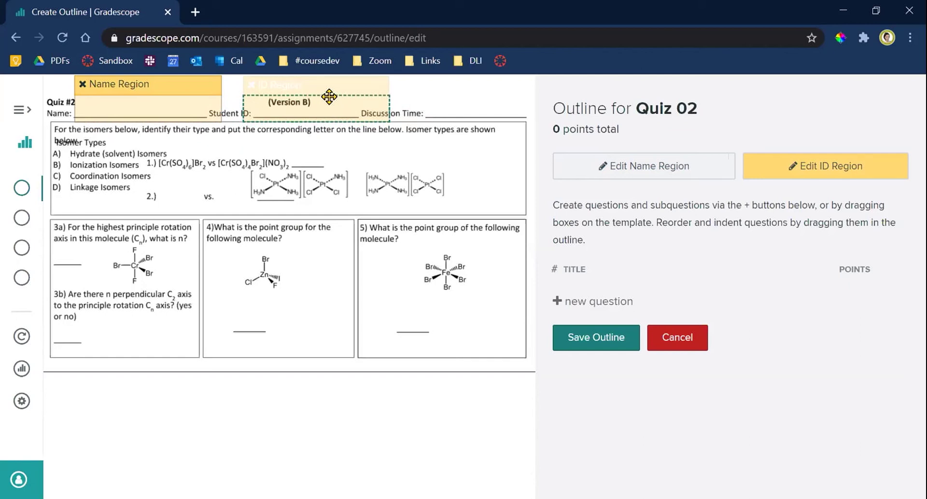
pyautogui.moveTo(330, 97); pyautogui.dragTo(337, 97)
pyautogui.moveTo(394, 101); pyautogui.dragTo(358, 98)
pyautogui.click(444, 139)
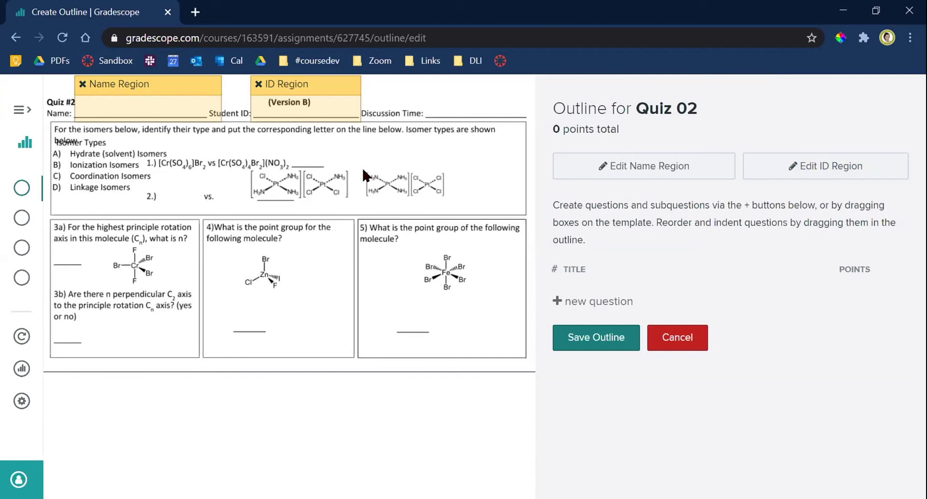
# - Add question 1 over the isomer section, titled "For the isomers bellow identify their type and put the corresponding letter on the line below"
pyautogui.click(608, 303)
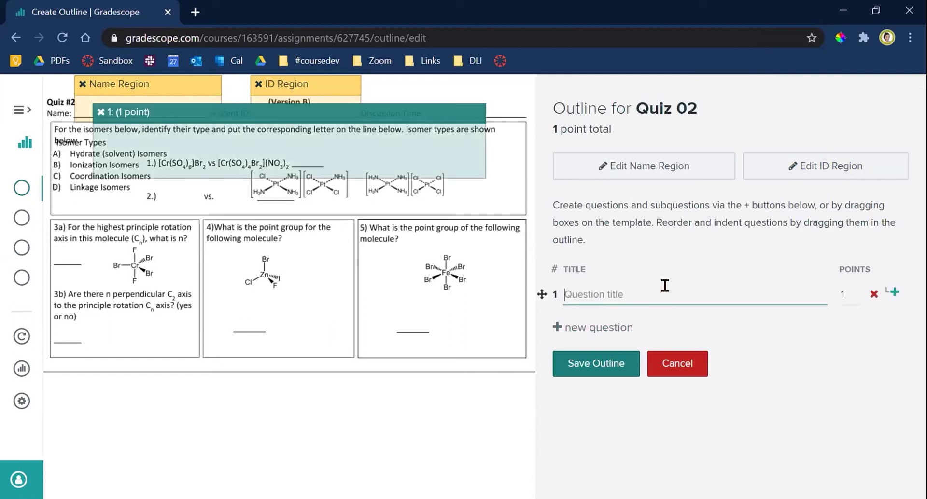
pyautogui.moveTo(408, 156); pyautogui.dragTo(507, 174)
pyautogui.moveTo(291, 207); pyautogui.dragTo(292, 153)
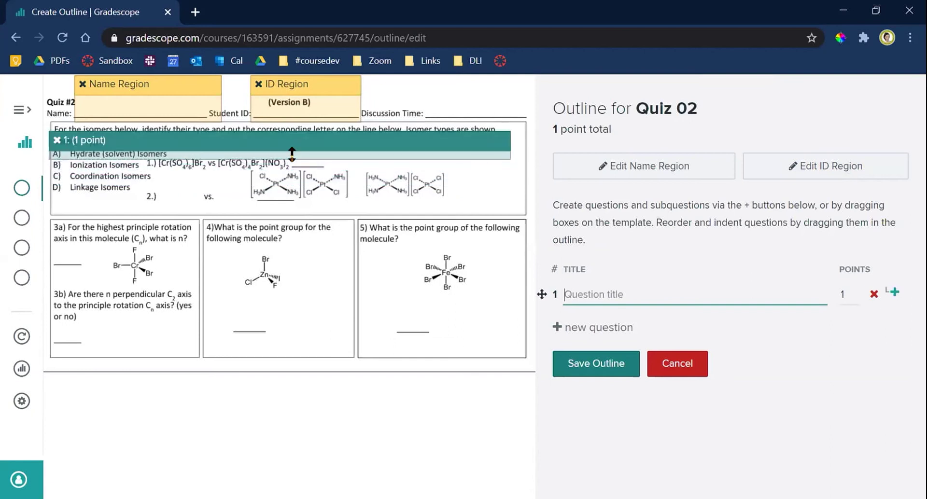
pyautogui.click(593, 293)
pyautogui.write('For the isomers bellow identify their type and put the corresponding letter on the line below')
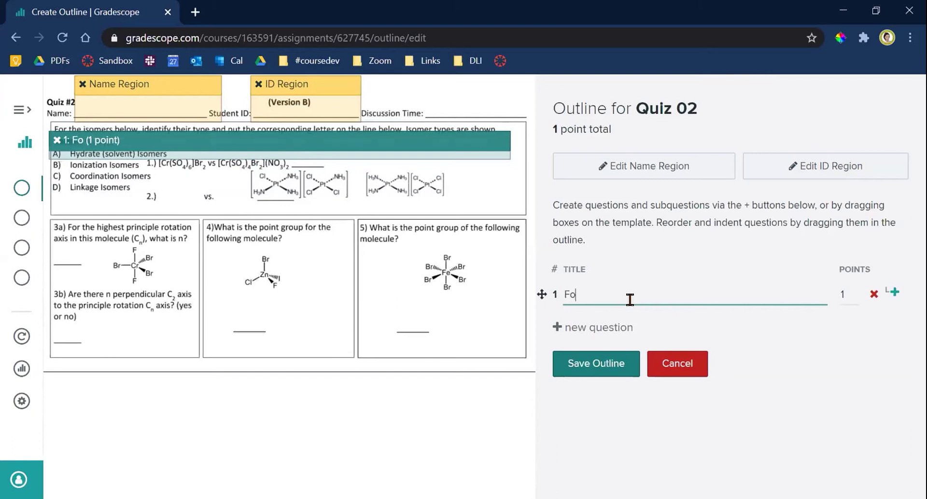
# - Add a second question and fit its region over problem 3a on the template
pyautogui.click(603, 327)
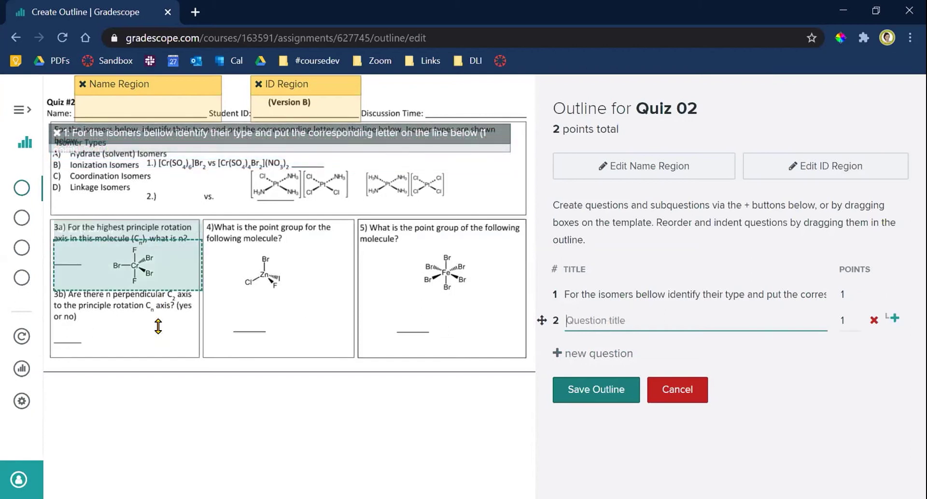
pyautogui.moveTo(158, 327); pyautogui.dragTo(158, 265)
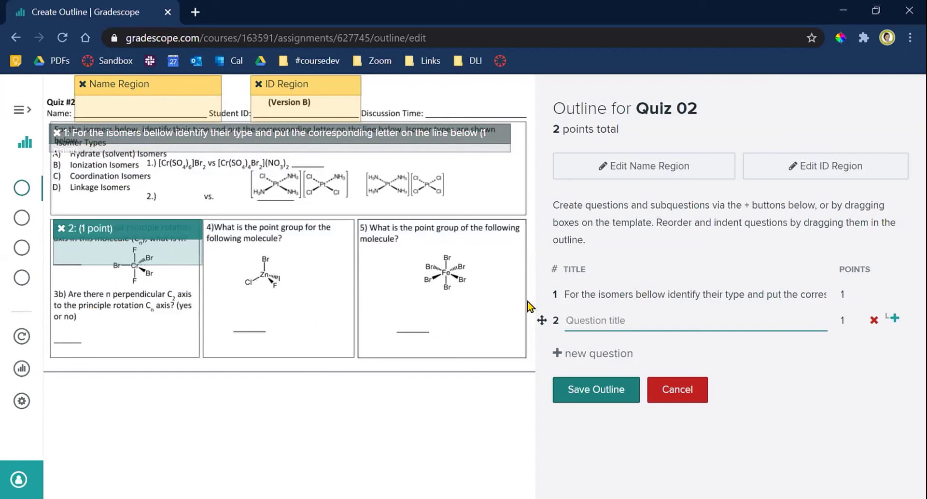
# - Set question 1 to 2 points and save the Quiz 02 outline
pyautogui.doubleClick(846, 296)
pyautogui.write('2')
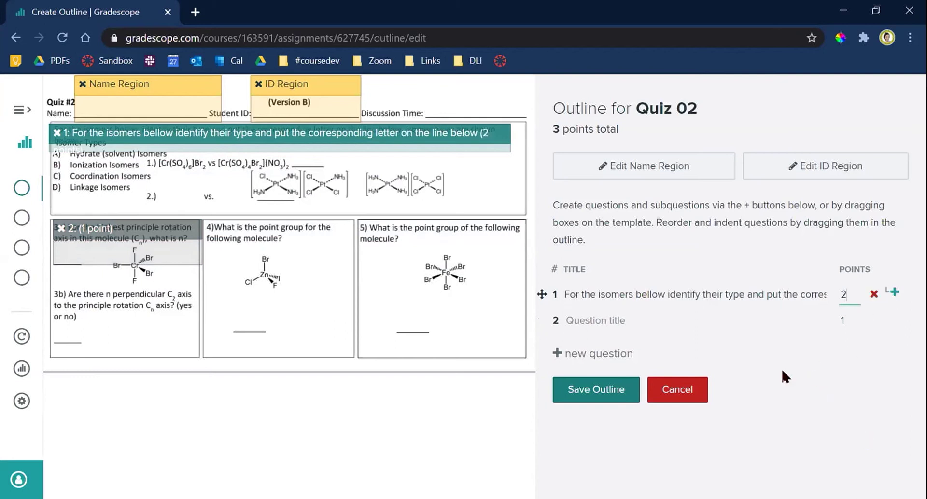
pyautogui.press('Return')
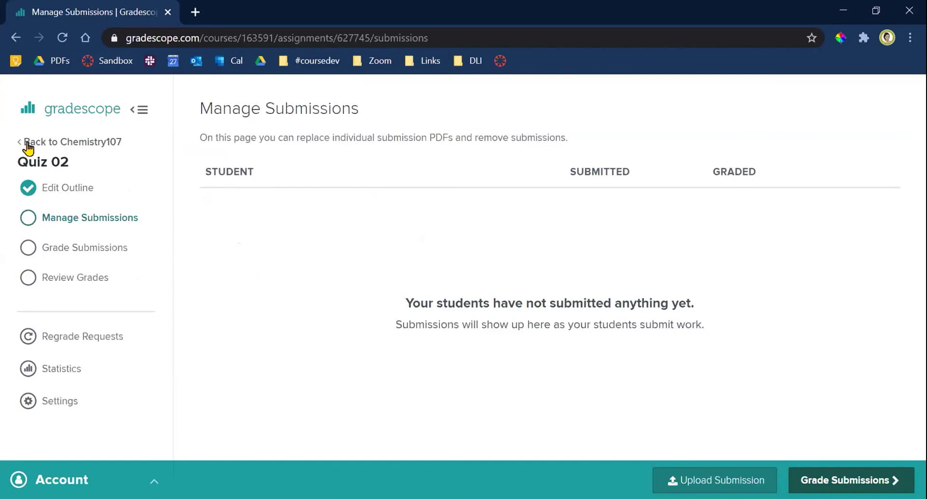
# - Return to the Chemistry107 course and open question 1 of Quiz 01 for grading
pyautogui.click(61, 141)
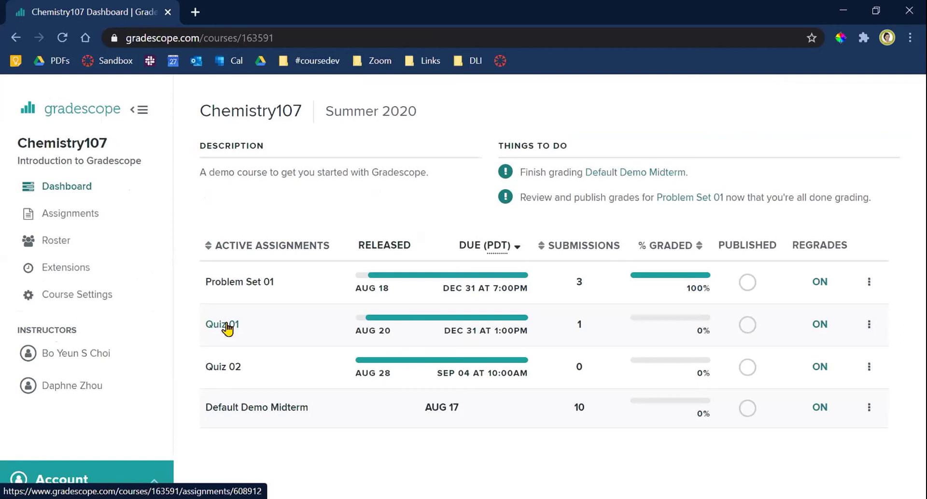
pyautogui.click(226, 326)
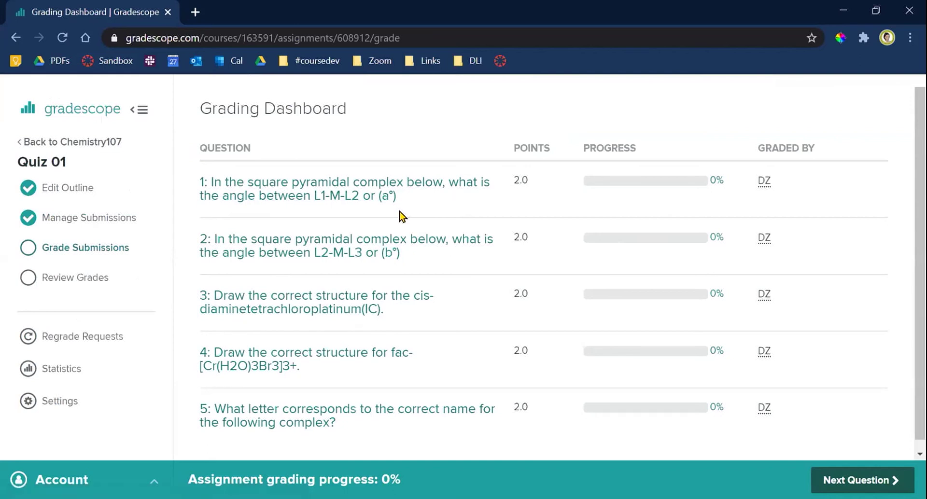
pyautogui.click(366, 202)
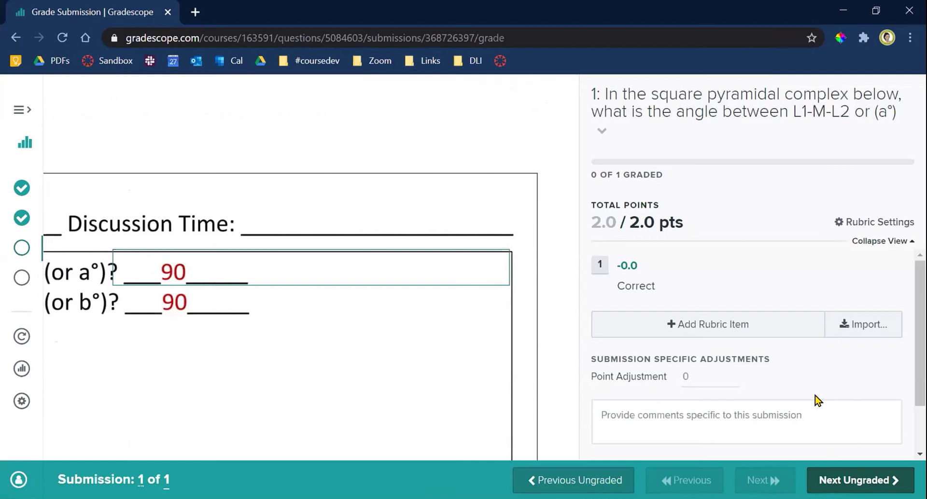
# - View the student's submission from Quiz 01's Manage Submissions page, then open its question 1 for grading
pyautogui.click(19, 110)
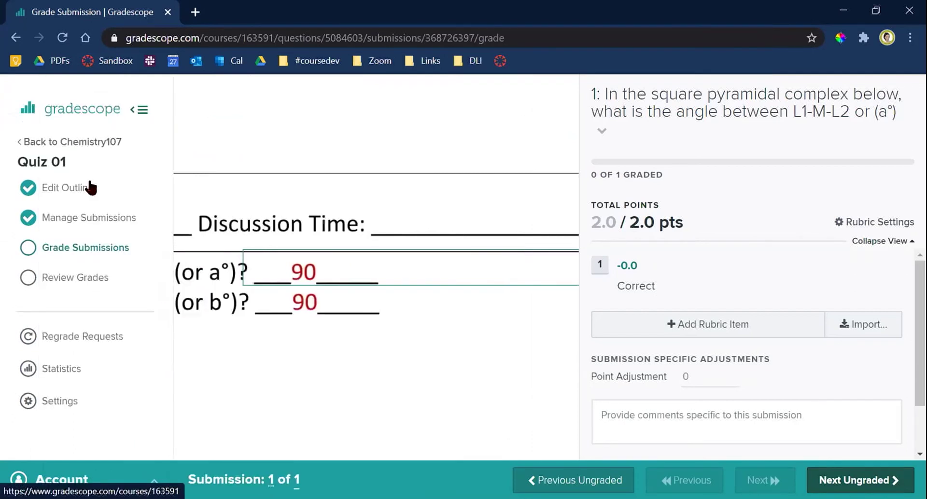
pyautogui.click(83, 223)
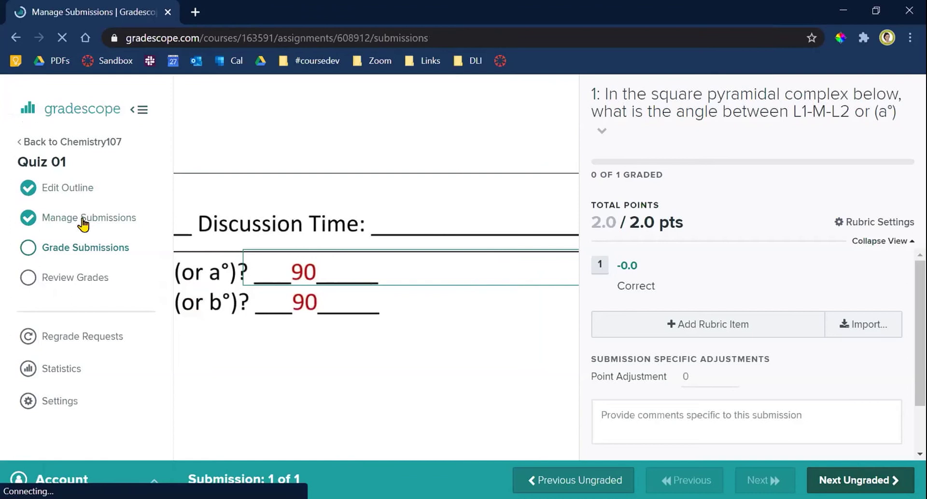
pyautogui.click(120, 256)
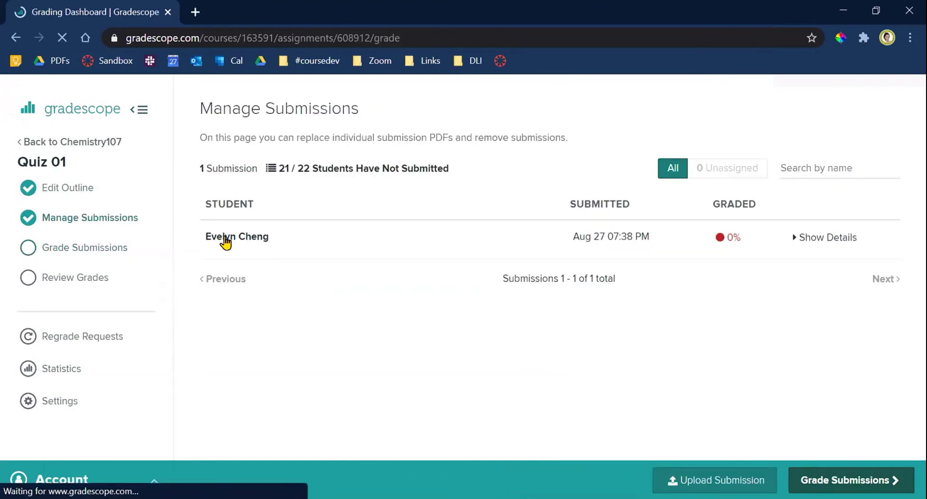
pyautogui.click(132, 229)
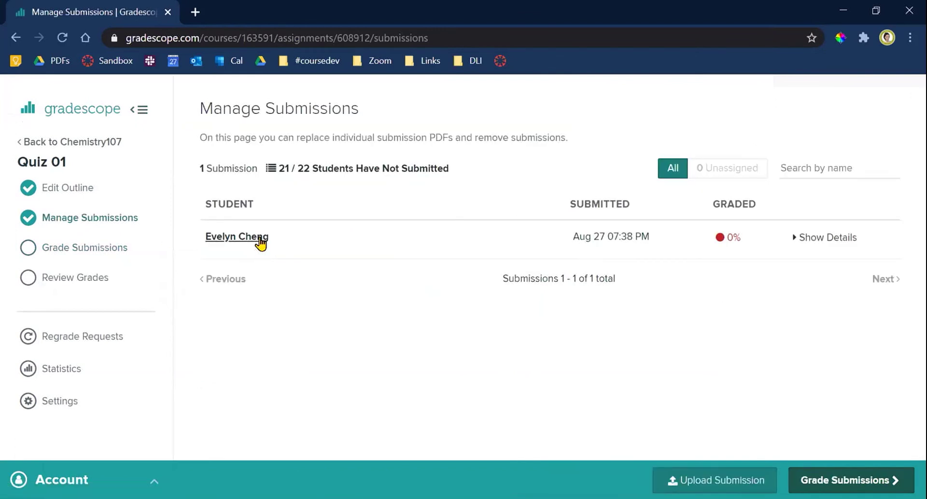
pyautogui.click(261, 241)
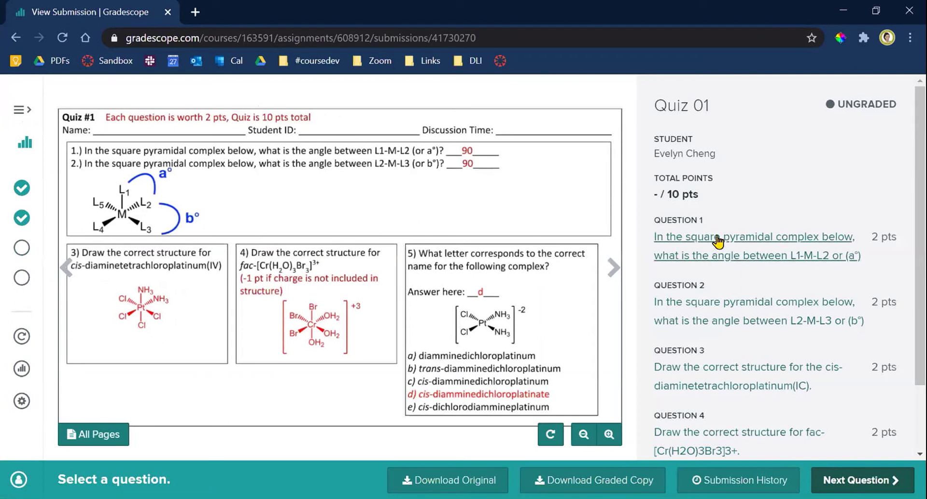
pyautogui.click(835, 222)
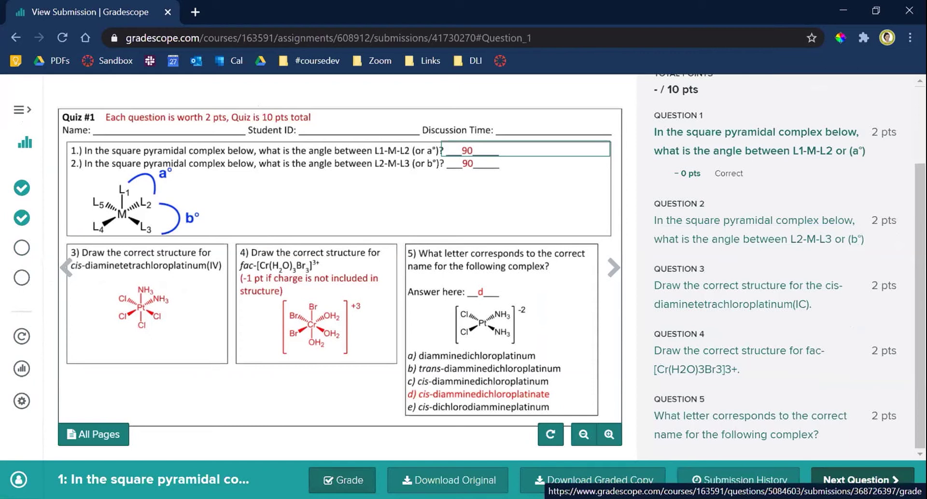
pyautogui.click(343, 480)
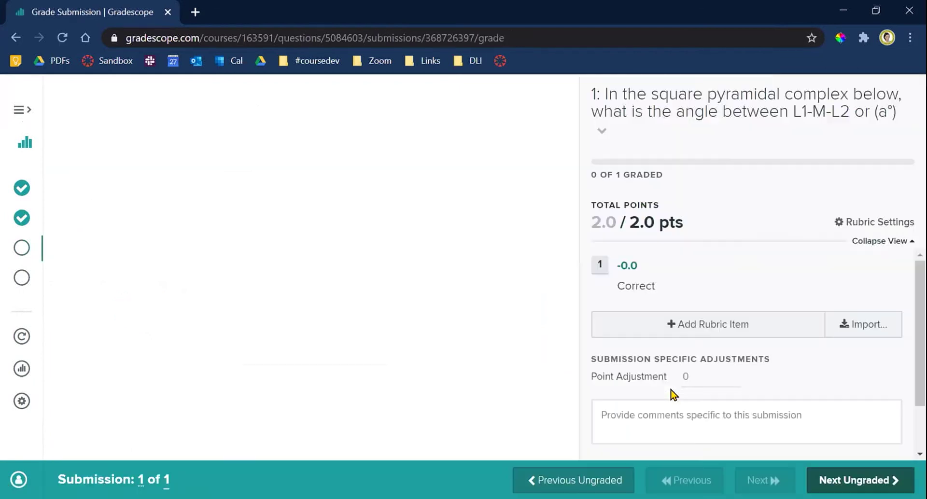
# - Examine the question 1 answers on the Quiz 01 submission at wider and closer magnifications
pyautogui.moveTo(393, 307)
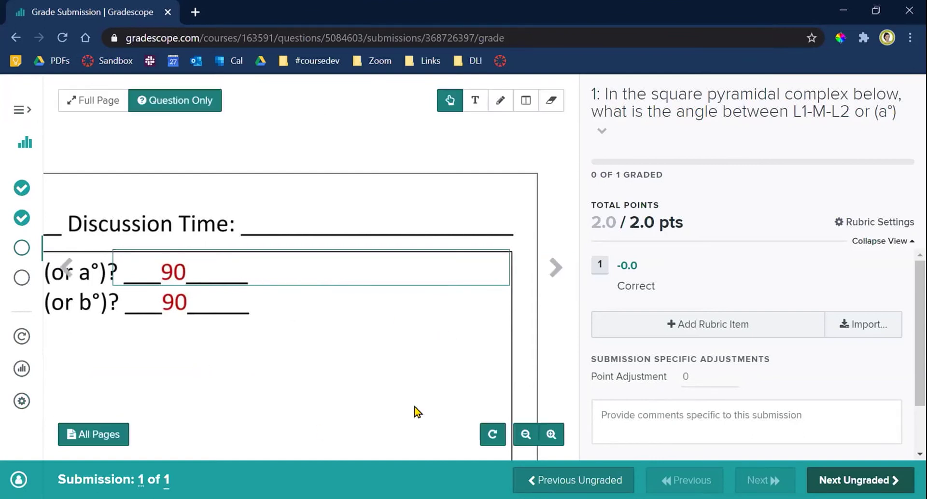
pyautogui.click(525, 436)
pyautogui.click(526, 437)
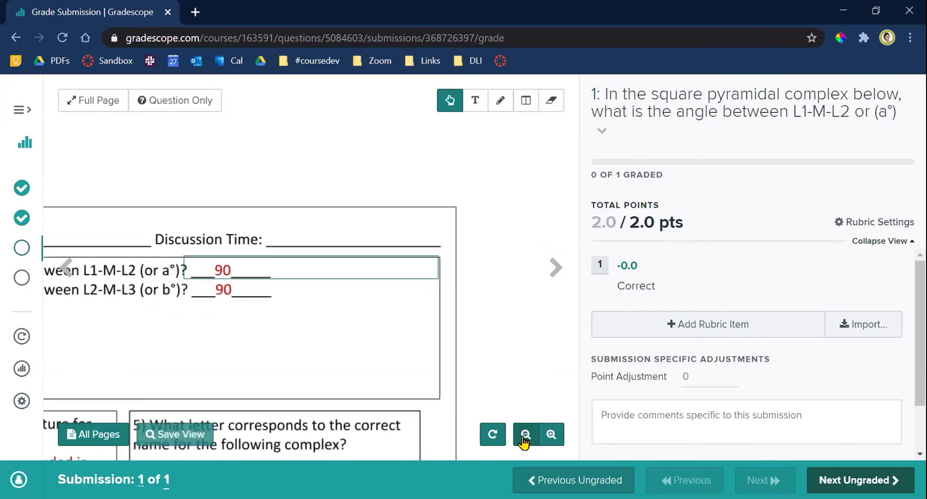
pyautogui.click(525, 436)
pyautogui.scroll(-3, 346, 391)
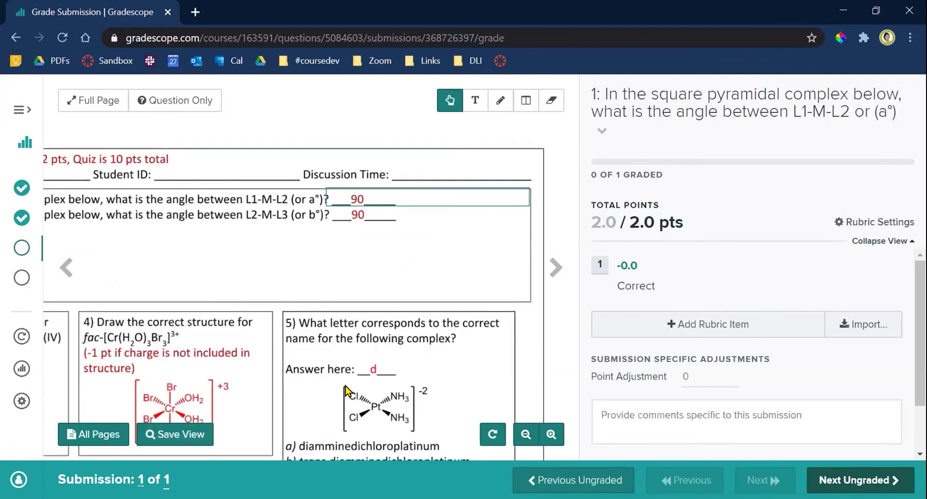
pyautogui.moveTo(328, 387)
pyautogui.mouseDown()
pyautogui.moveTo(345, 379)
pyautogui.moveTo(417, 414)
pyautogui.moveTo(312, 415)
pyautogui.moveTo(322, 393)
pyautogui.mouseUp()
pyautogui.click(551, 435)
pyautogui.click(551, 434)
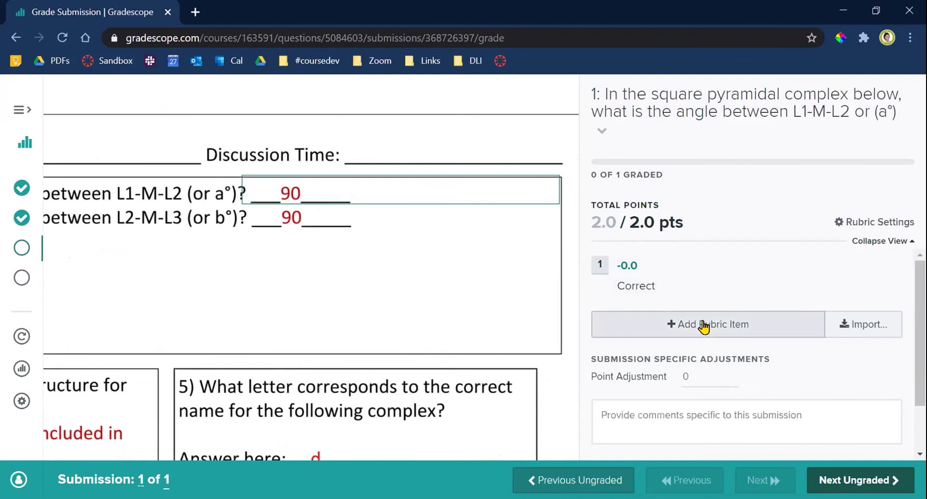
# - Add a rubric item to question 1 described as "5 points off" with a deduction of -0.5
pyautogui.click(657, 333)
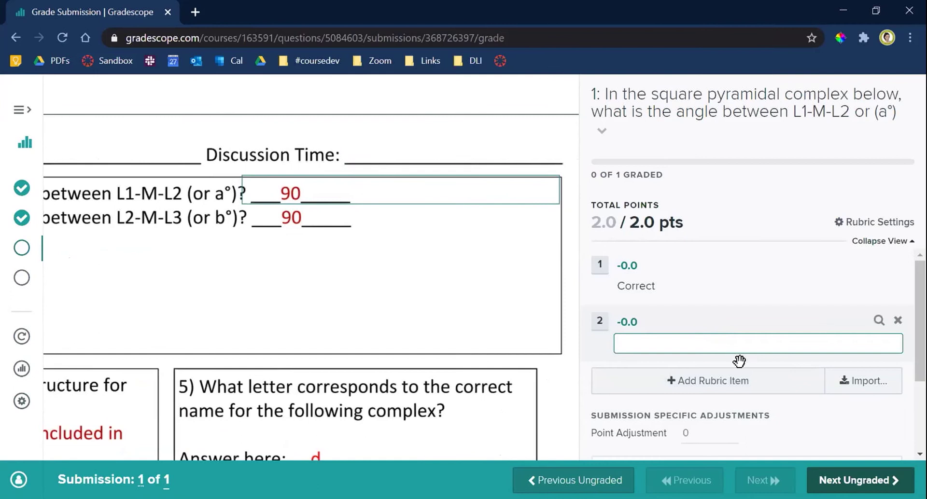
pyautogui.write('5 points off')
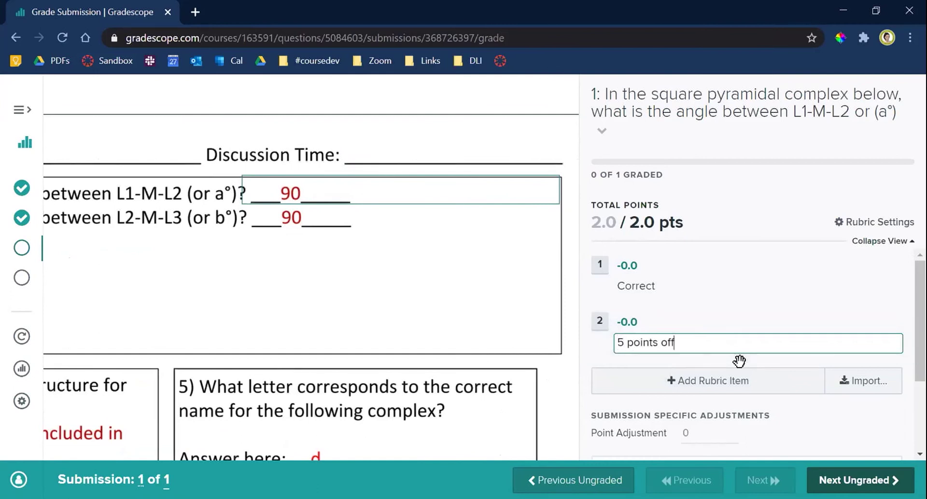
pyautogui.press('Return')
pyautogui.click(628, 321)
pyautogui.write('-0.5')
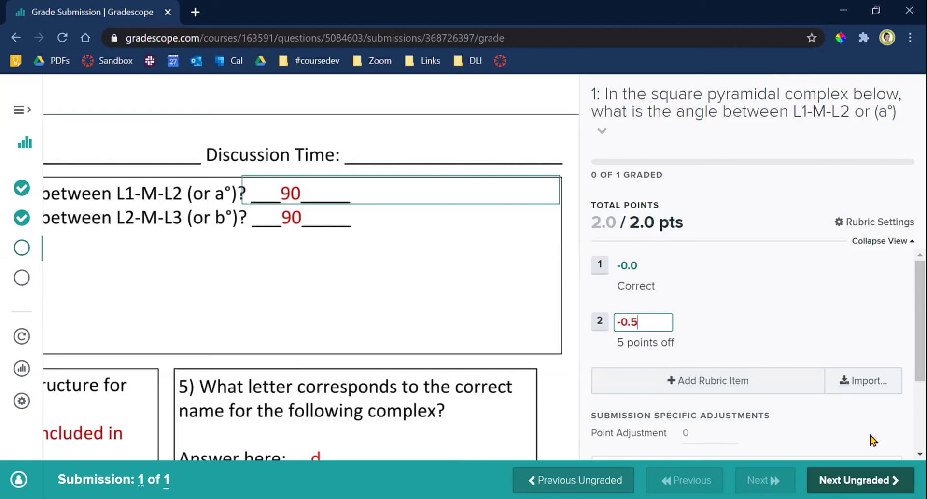
pyautogui.click(837, 416)
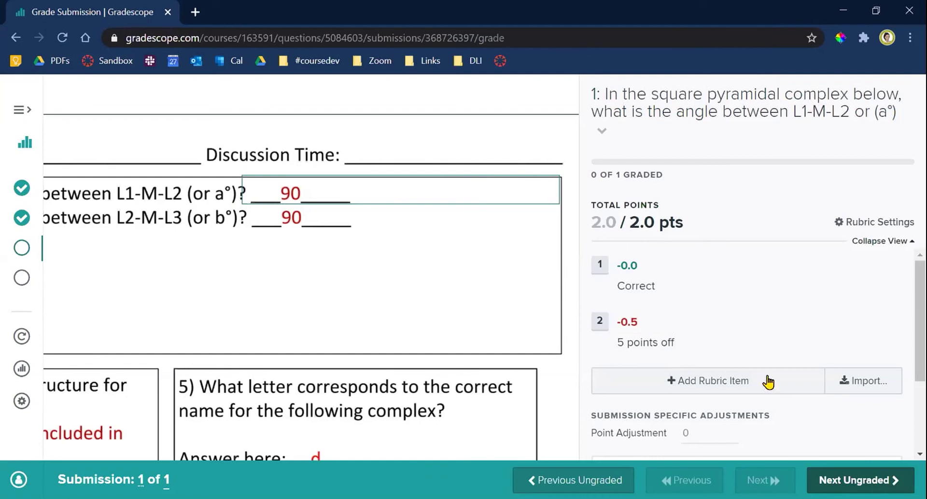
# - Grade question 1 with the Correct rubric item and open question 2 for grading
pyautogui.click(598, 267)
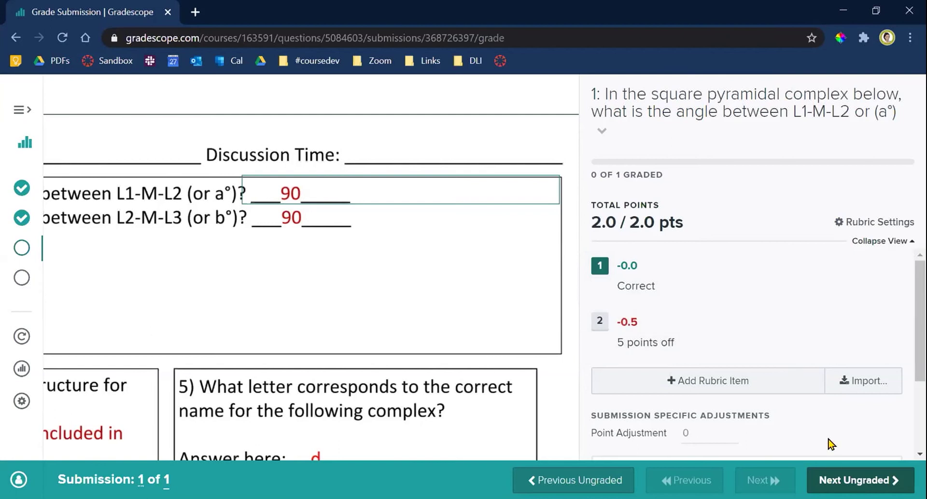
pyautogui.click(860, 481)
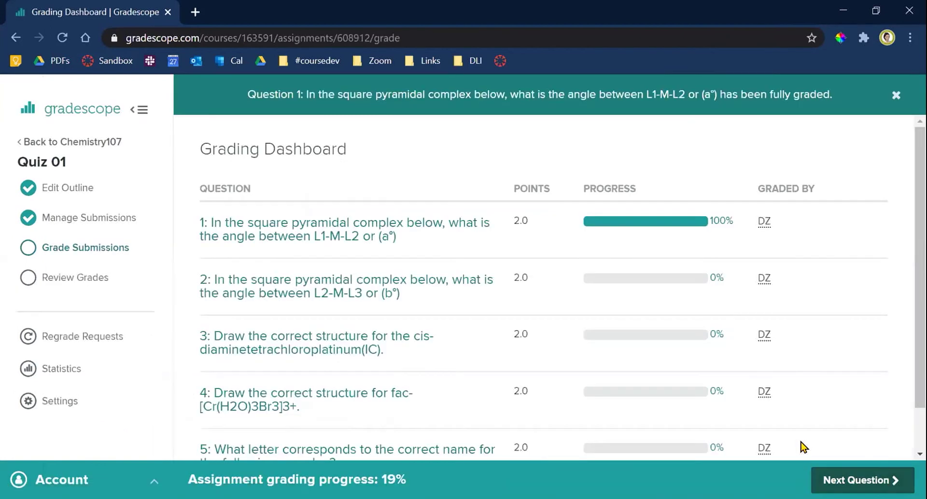
pyautogui.moveTo(485, 349)
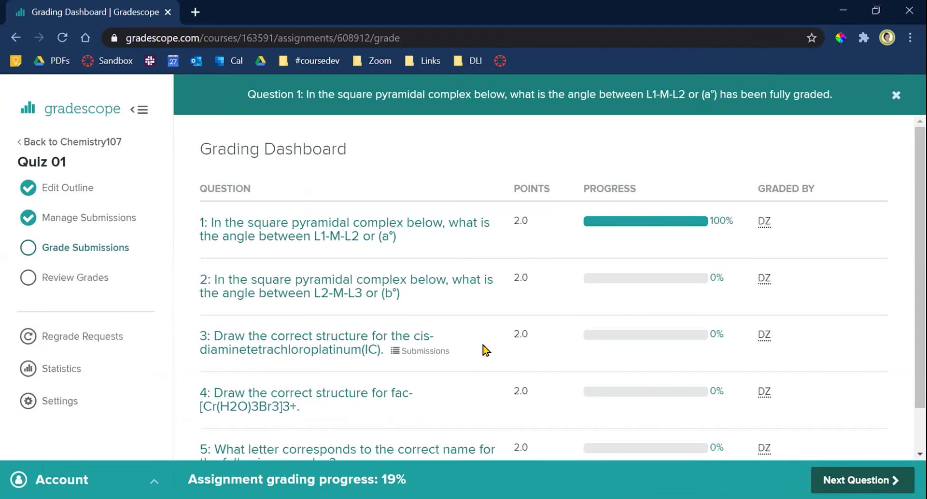
pyautogui.click(284, 292)
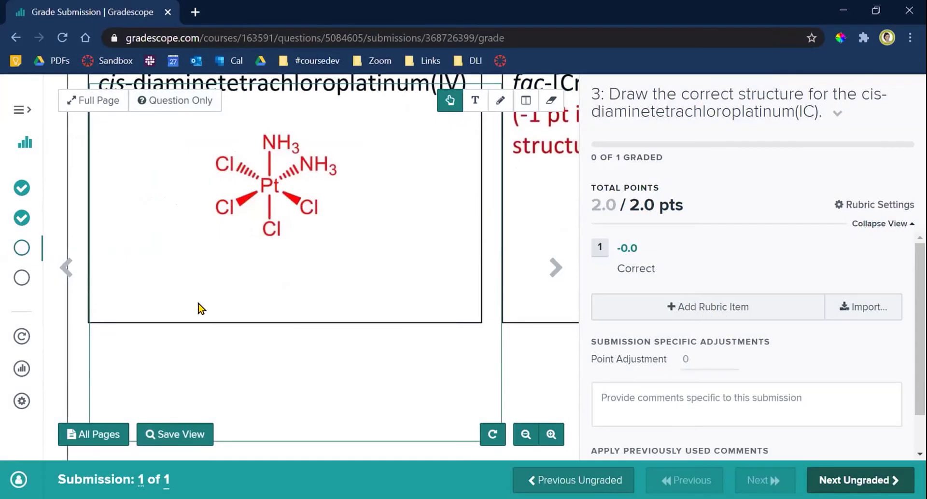
# - Apply the Correct rubric item to question 3 and advance past its last ungraded submission
pyautogui.moveTo(152, 209); pyautogui.dragTo(109, 286)
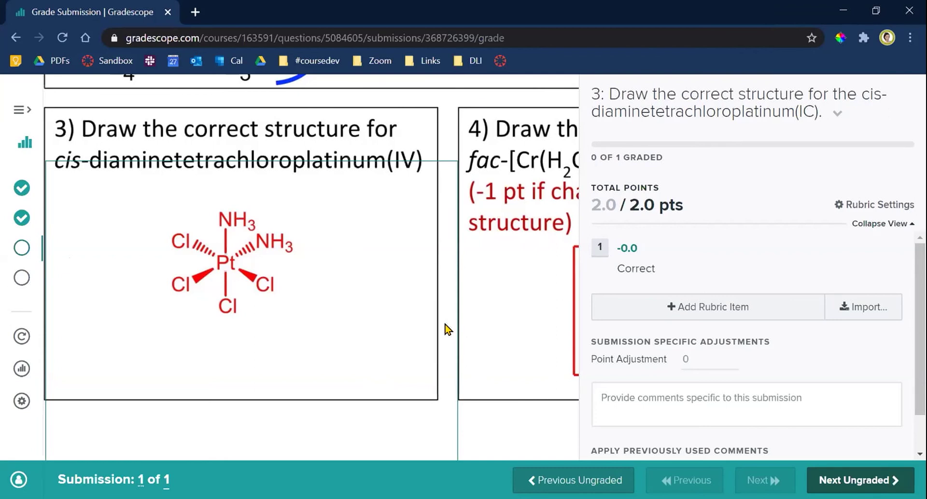
pyautogui.press('1')
pyautogui.press('z')
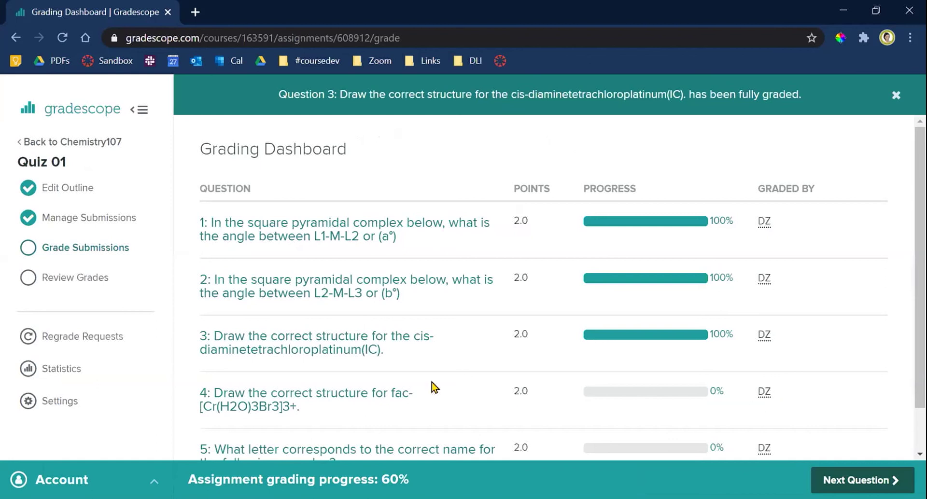
# - Open question 4 and grade its submission with the Correct rubric item
pyautogui.click(539, 408)
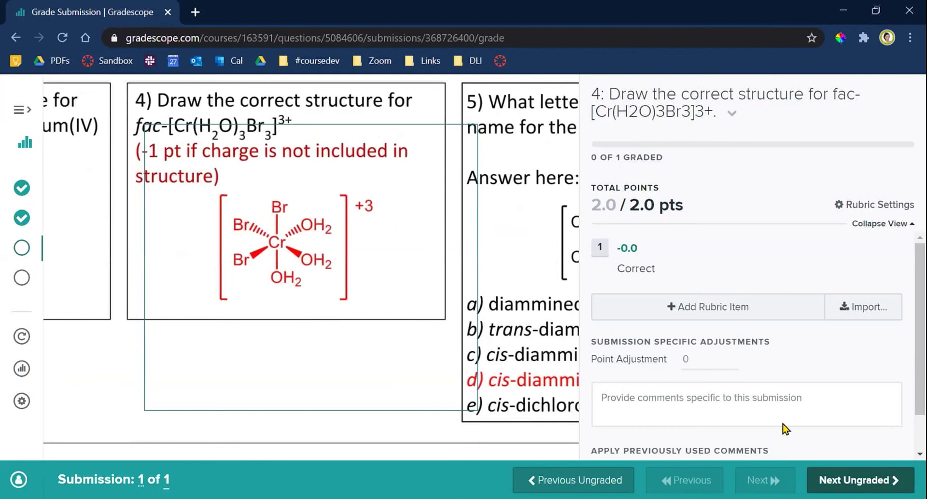
pyautogui.click(600, 249)
pyautogui.click(860, 481)
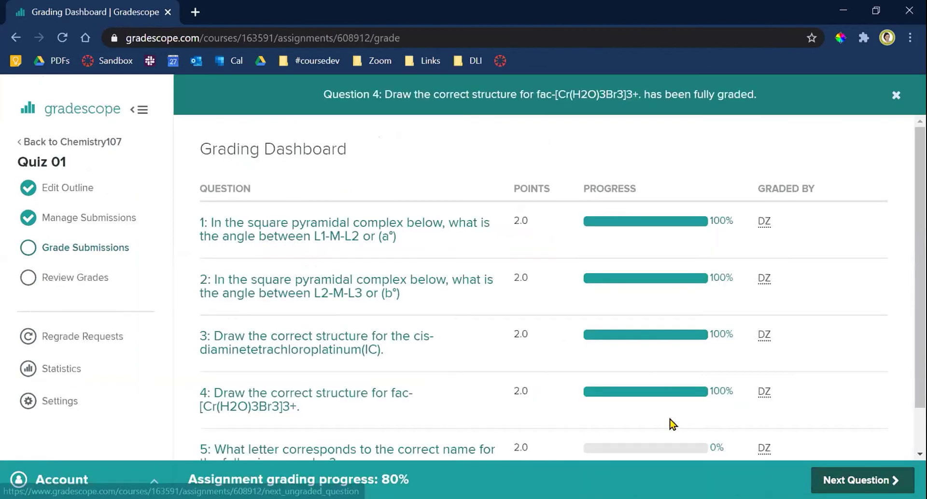
# - Enter the comment "Hard to read this response" on question 5 and grade the submission as Correct
pyautogui.scroll(-1, 668, 420)
pyautogui.click(860, 480)
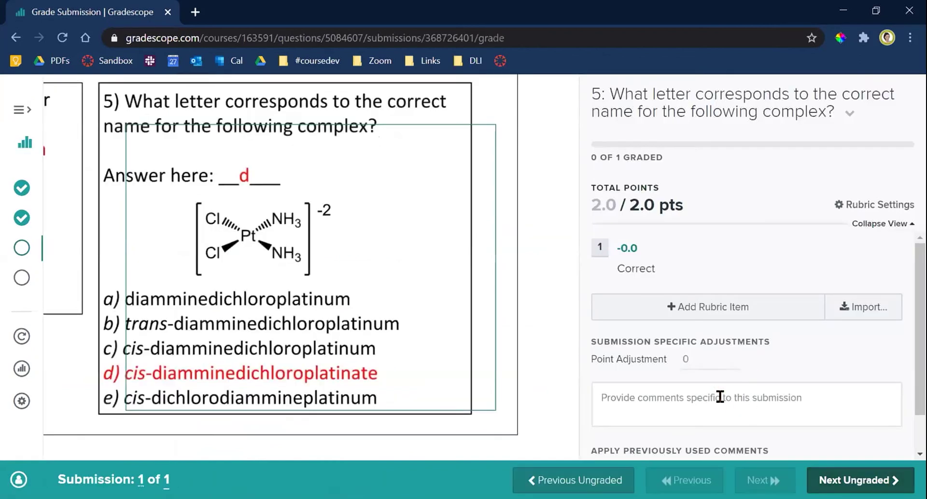
pyautogui.click(632, 393)
pyautogui.write('H')
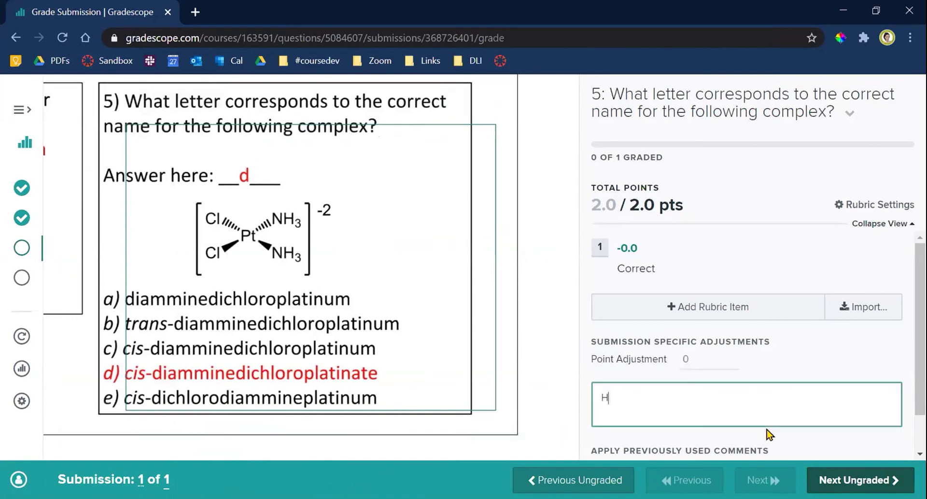
pyautogui.write('ard to reading')
pyautogui.press('BackSpace')
pyautogui.press('BackSpace')
pyautogui.press('BackSpace')
pyautogui.write('this response')
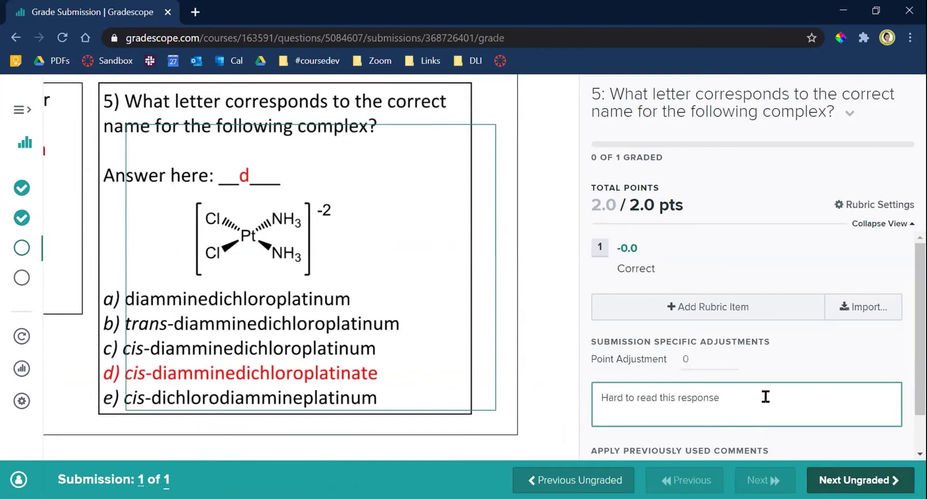
pyautogui.click(859, 480)
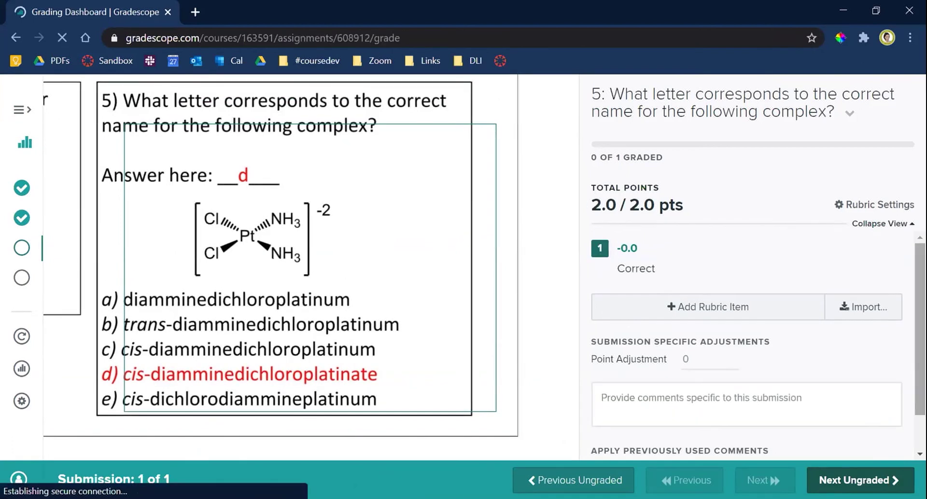
pyautogui.scroll(-1, 879, 396)
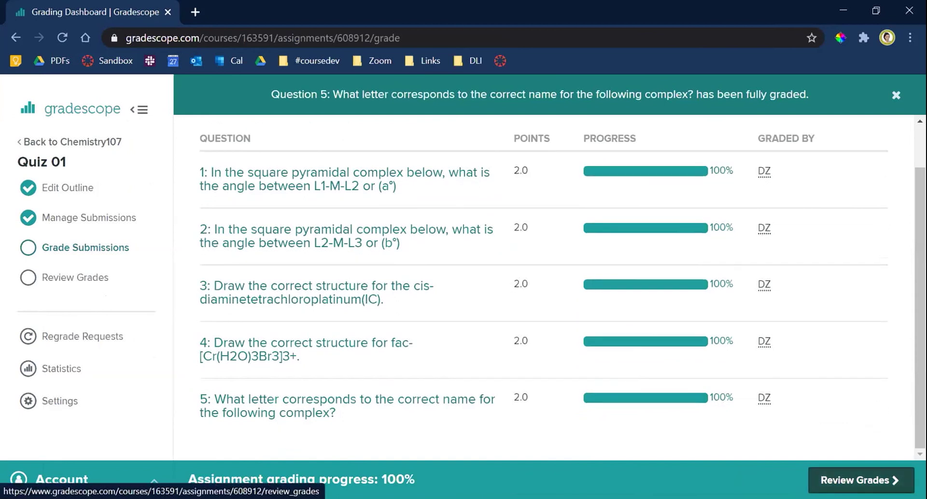
# - Open Quiz 01's grade review and check which Canvas assignment is linked for posting grades, closing the dialog without posting
pyautogui.click(860, 480)
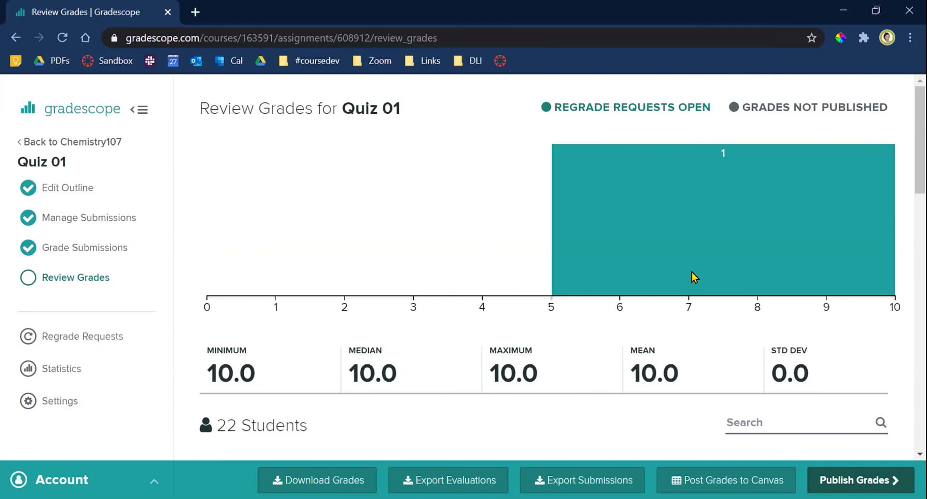
pyautogui.click(724, 469)
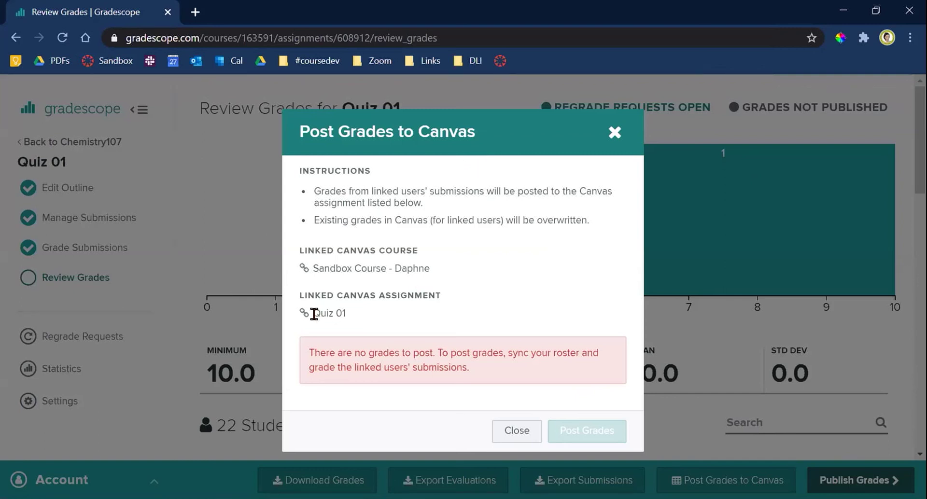
pyautogui.moveTo(313, 314); pyautogui.dragTo(347, 313)
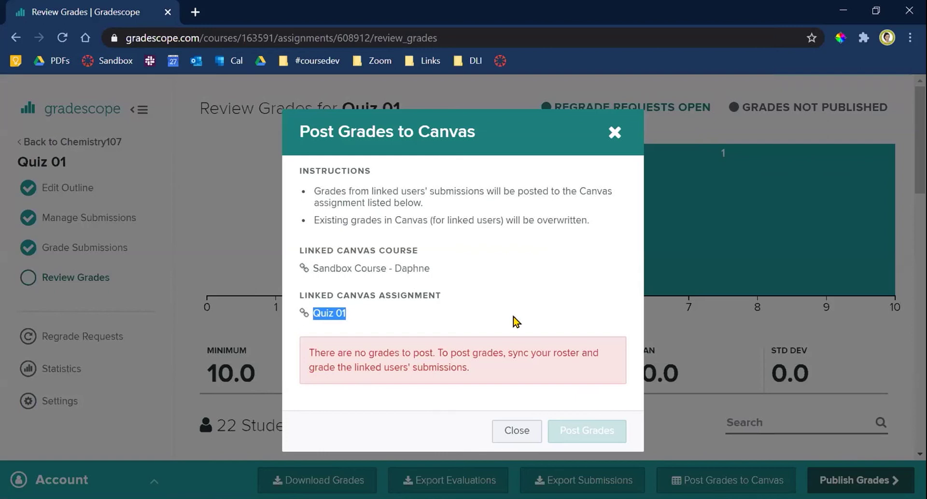
pyautogui.click(513, 433)
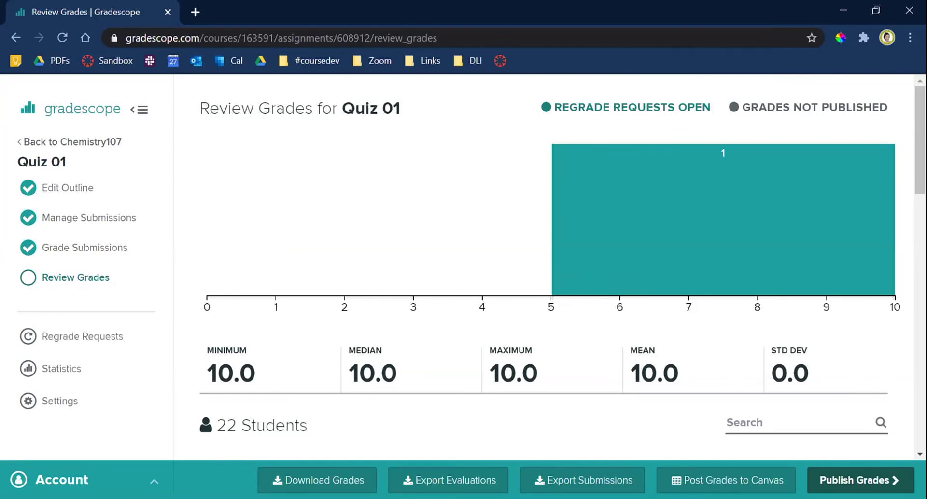
# - Adjust the answer regions of questions 1 and 2 in Quiz 01's outline and save the outline
pyautogui.click(69, 189)
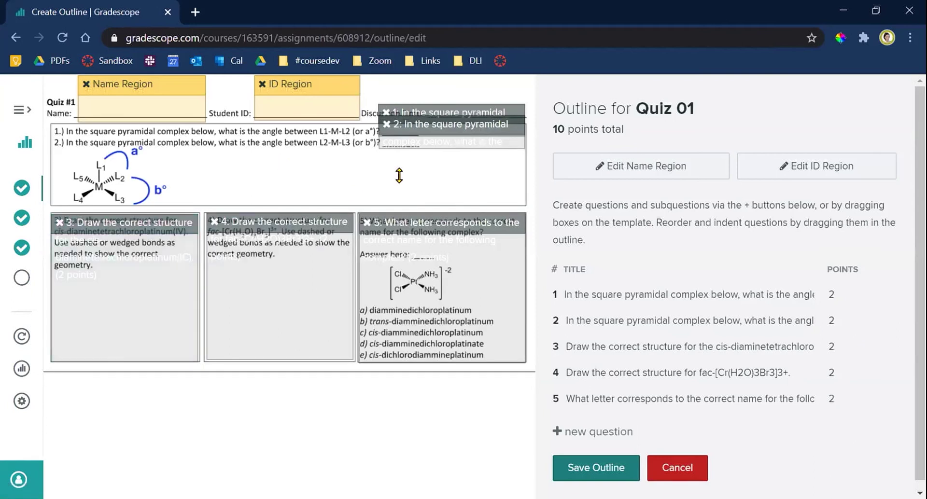
pyautogui.moveTo(411, 124); pyautogui.dragTo(410, 172)
pyautogui.moveTo(399, 114); pyautogui.dragTo(445, 115)
pyautogui.moveTo(513, 128)
pyautogui.mouseDown()
pyautogui.moveTo(535, 129)
pyautogui.moveTo(523, 128)
pyautogui.mouseUp()
pyautogui.moveTo(500, 180); pyautogui.dragTo(474, 139)
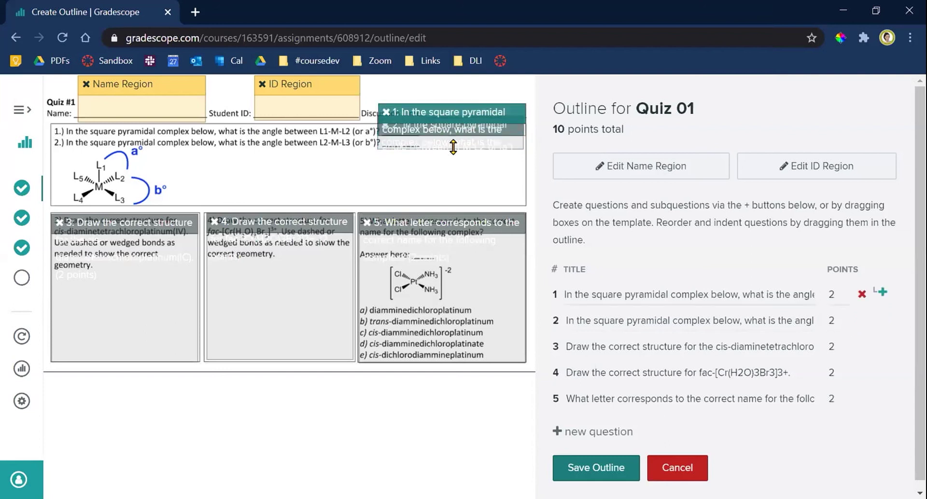
pyautogui.click(123, 239)
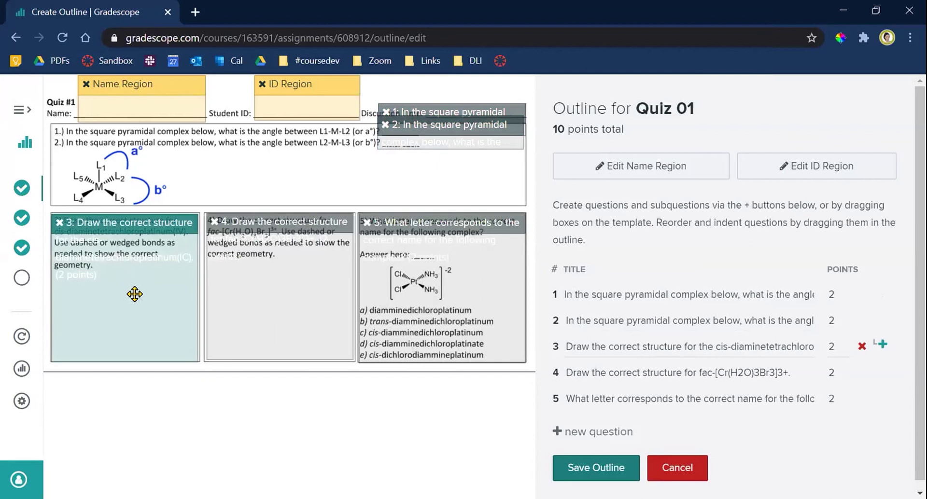
pyautogui.moveTo(134, 294); pyautogui.dragTo(150, 294)
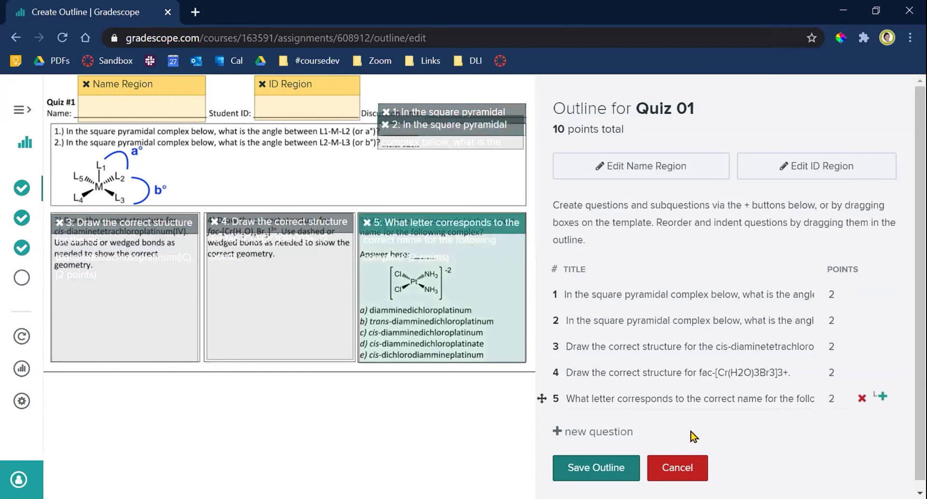
pyautogui.click(628, 468)
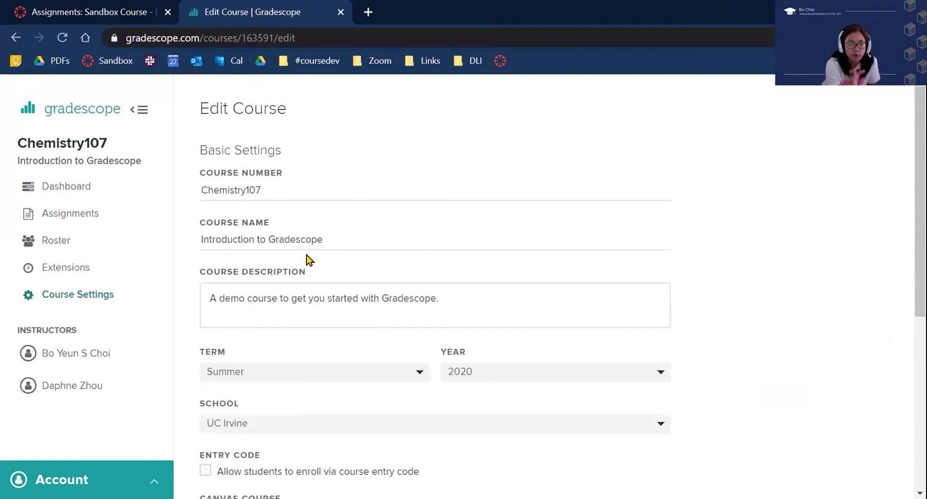
# - Look through the Chemistry107 course settings, close that page, and view the assignments list in the Canvas sandbox course
pyautogui.scroll(-2, 306, 255)
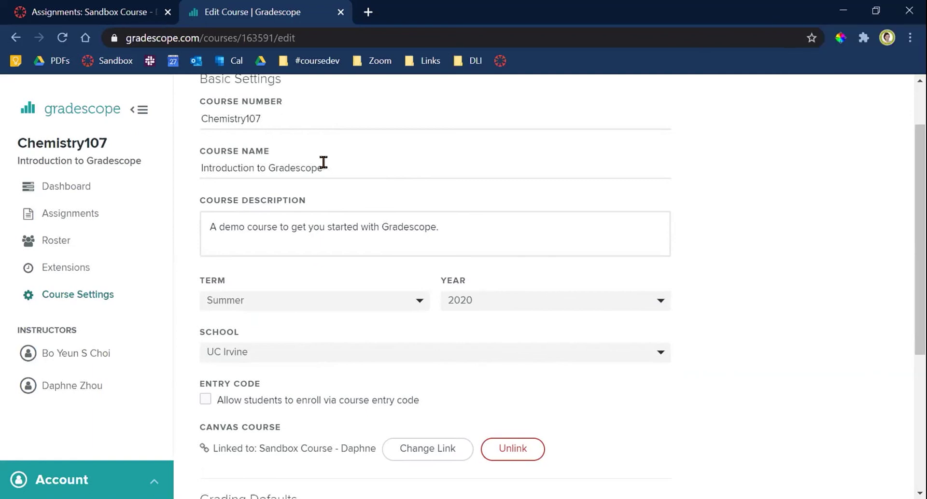
pyautogui.scroll(-3, 324, 163)
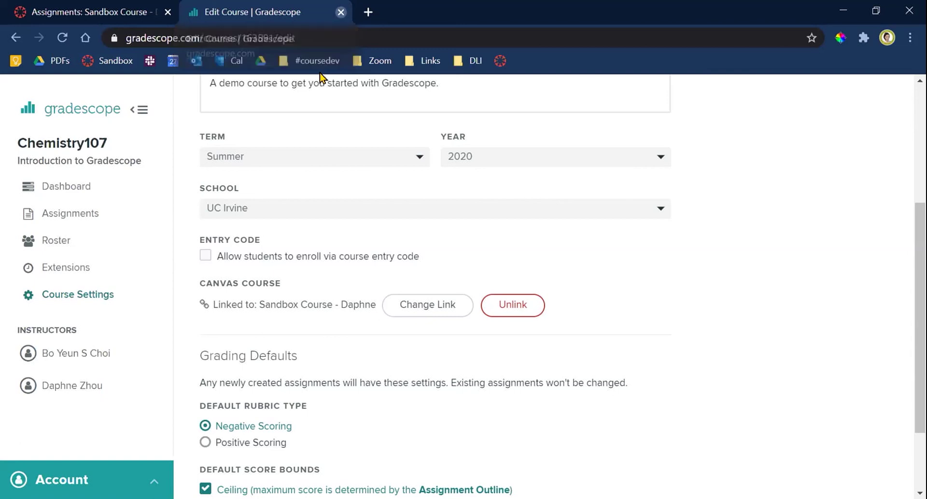
pyautogui.hotkey('ctrl', 'w')
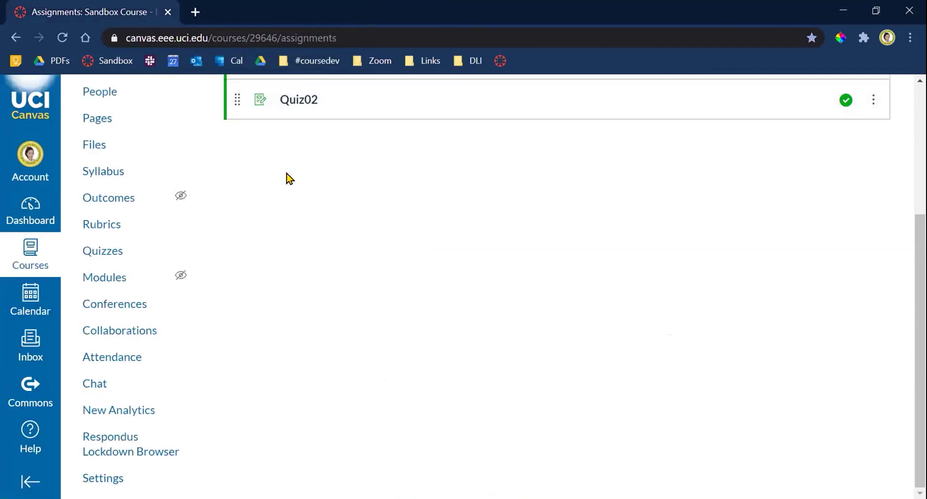
pyautogui.scroll(2, 289, 179)
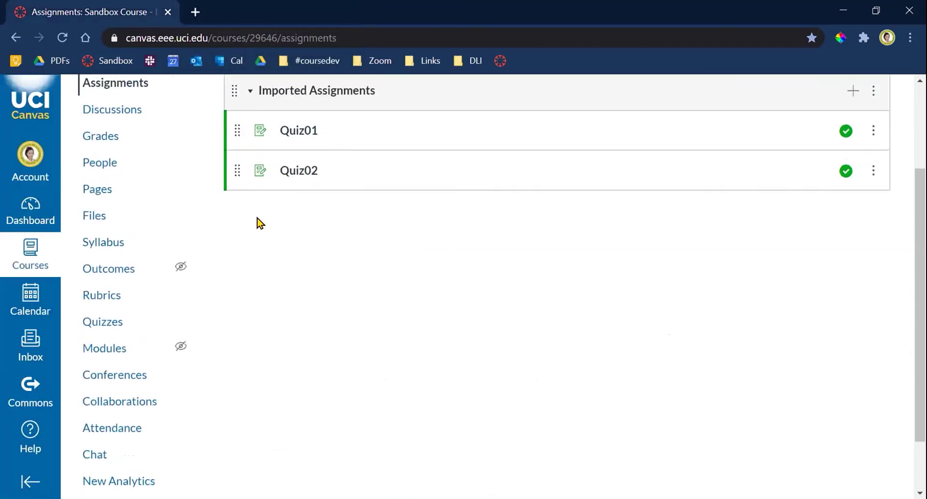
pyautogui.scroll(-2, 218, 217)
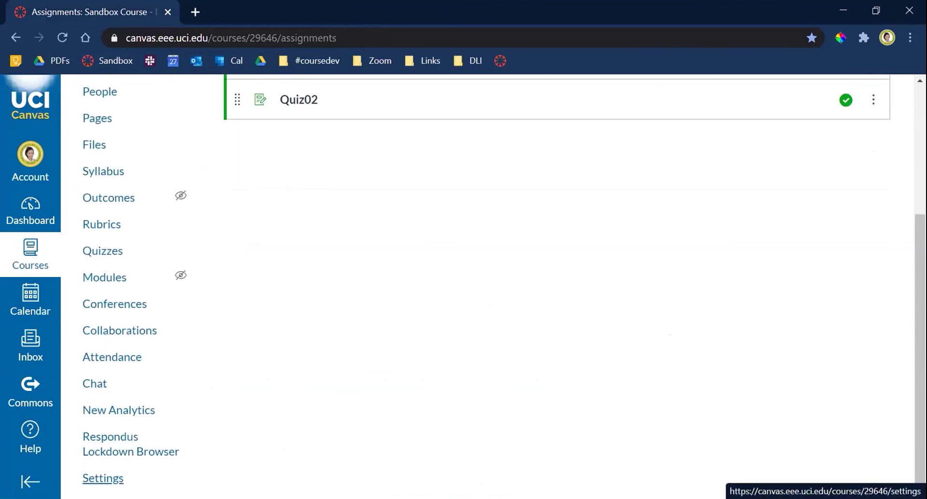
# - Open the sandbox course's settings and look over its navigation items and course details
pyautogui.click(103, 478)
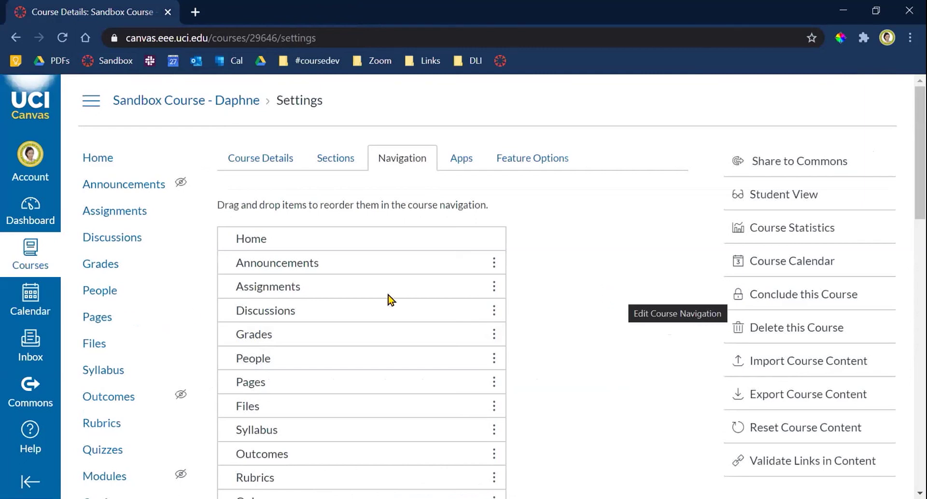
pyautogui.scroll(-2, 188, 312)
pyautogui.scroll(-3, 189, 314)
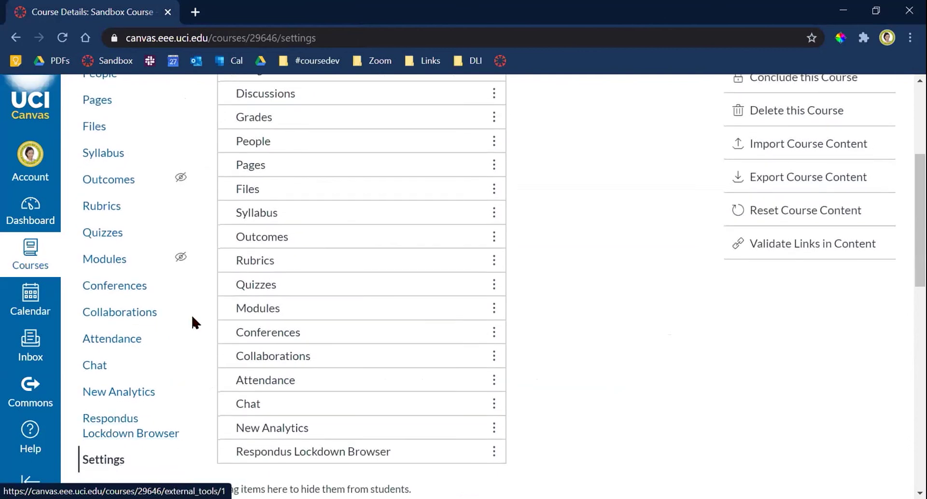
pyautogui.scroll(5, 191, 314)
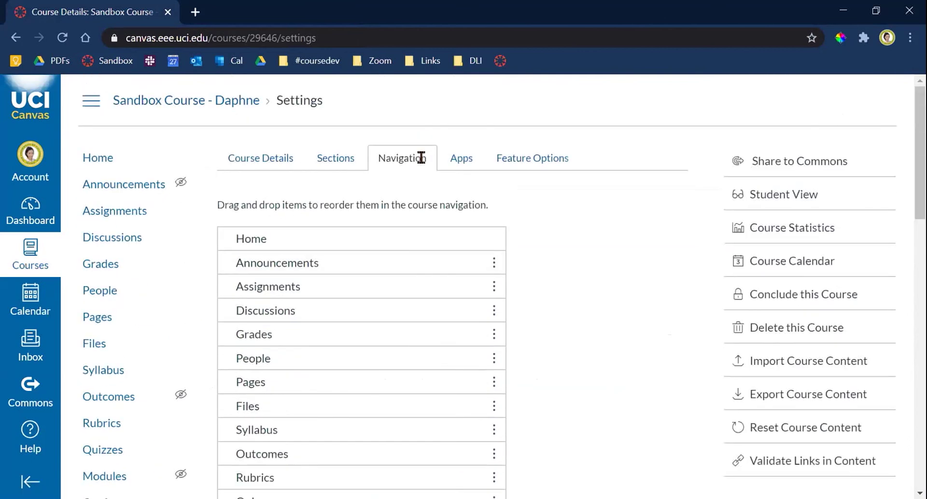
pyautogui.click(263, 157)
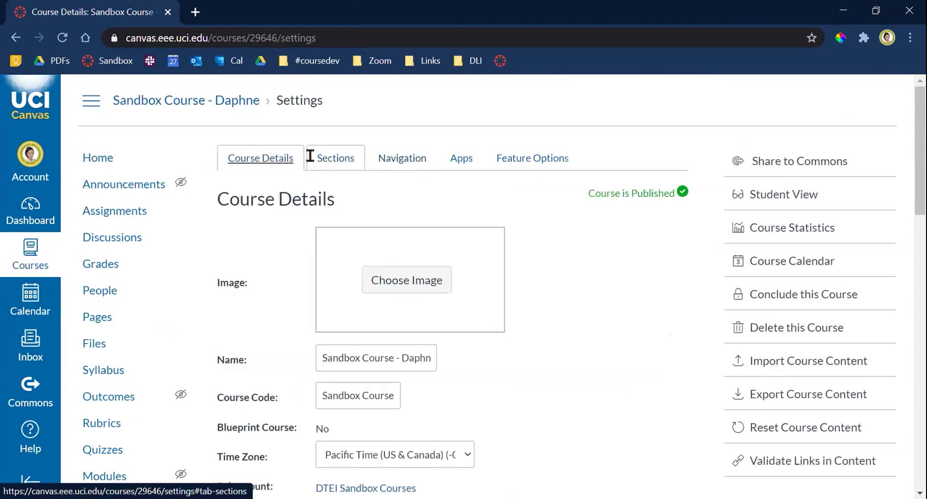
# - Enable GradeScope in the sandbox course's navigation settings
pyautogui.click(403, 156)
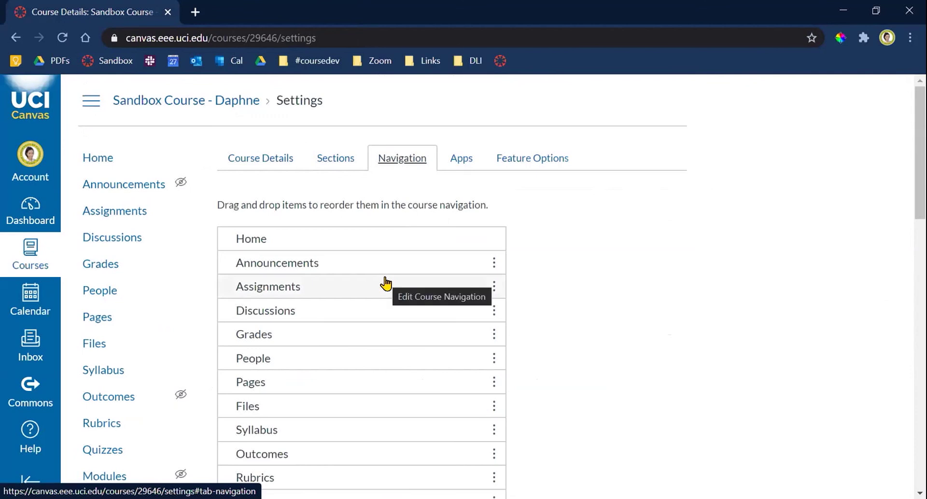
pyautogui.scroll(-4, 385, 283)
pyautogui.scroll(-1, 385, 283)
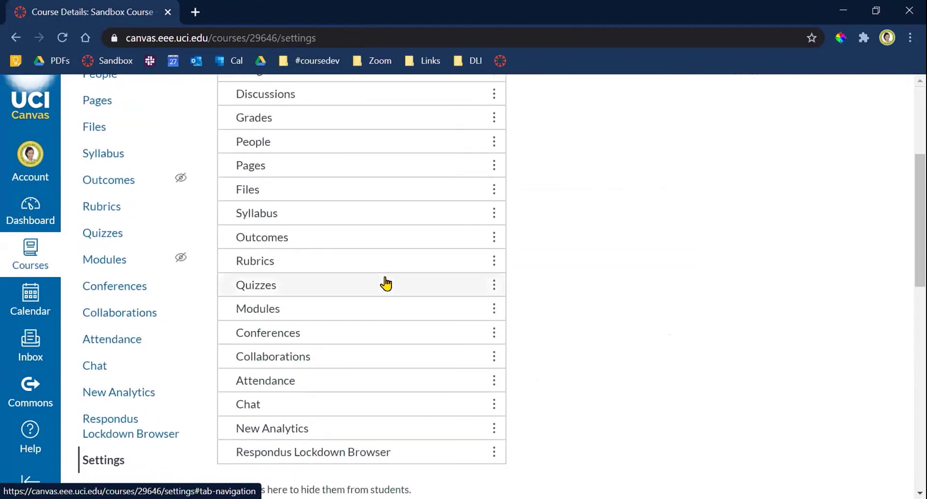
pyautogui.scroll(-4, 385, 283)
pyautogui.scroll(-5, 386, 280)
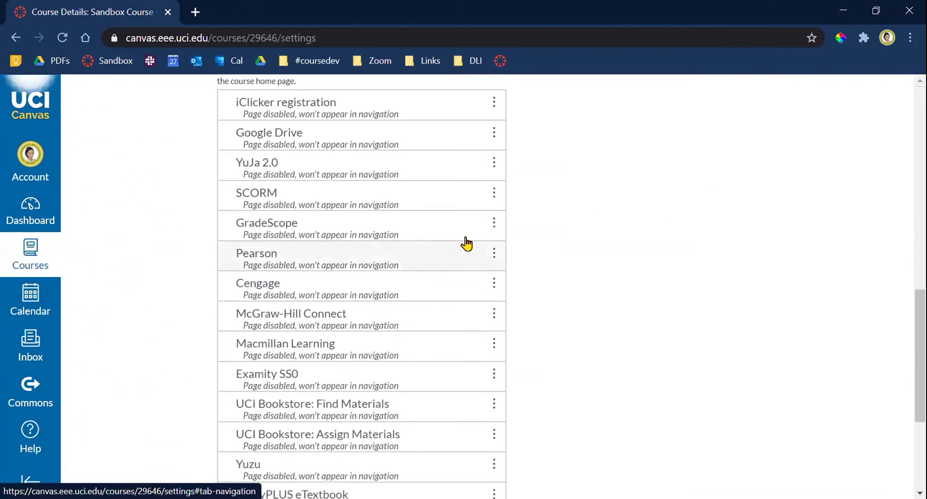
pyautogui.click(495, 226)
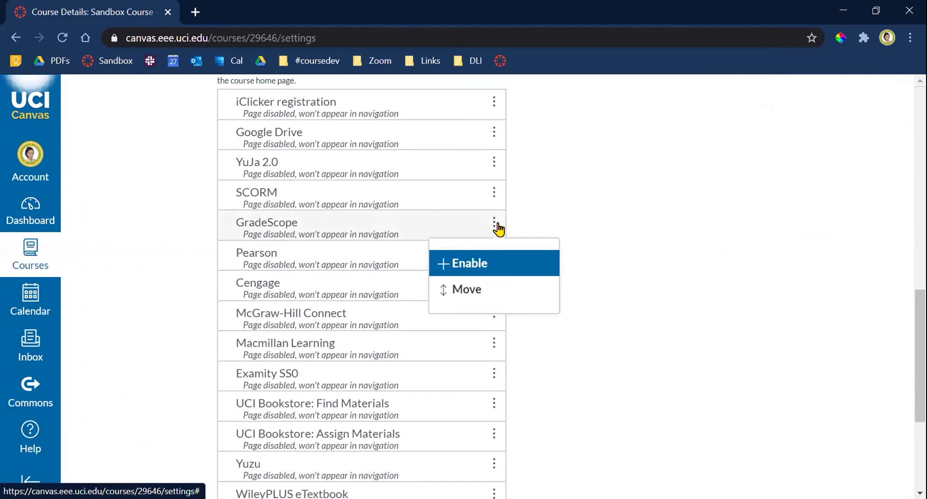
pyautogui.click(499, 267)
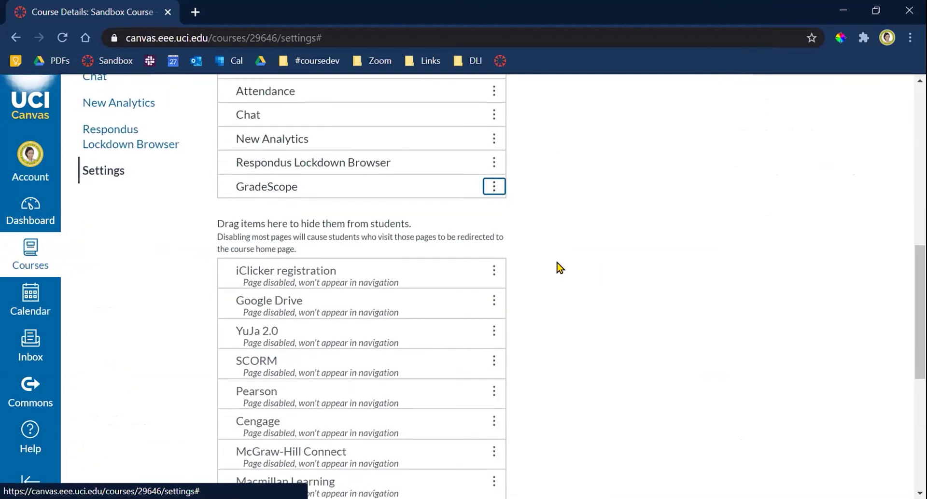
pyautogui.scroll(-7, 559, 265)
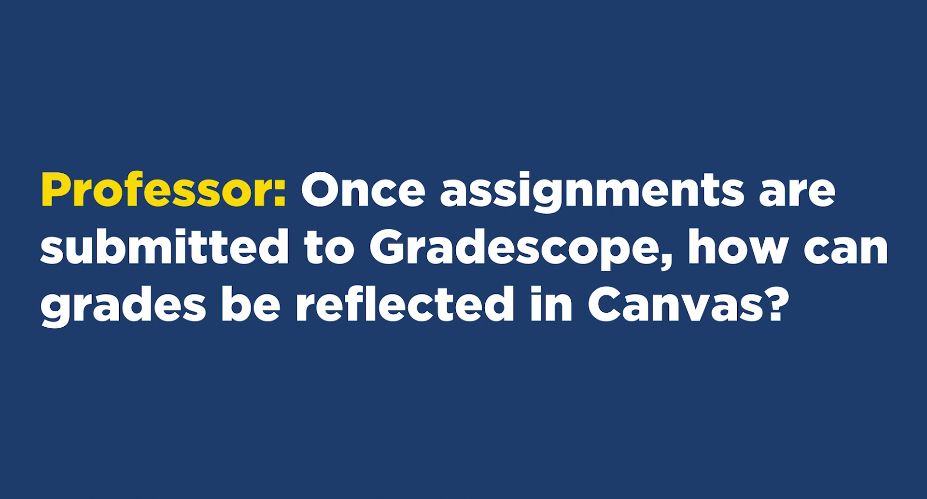